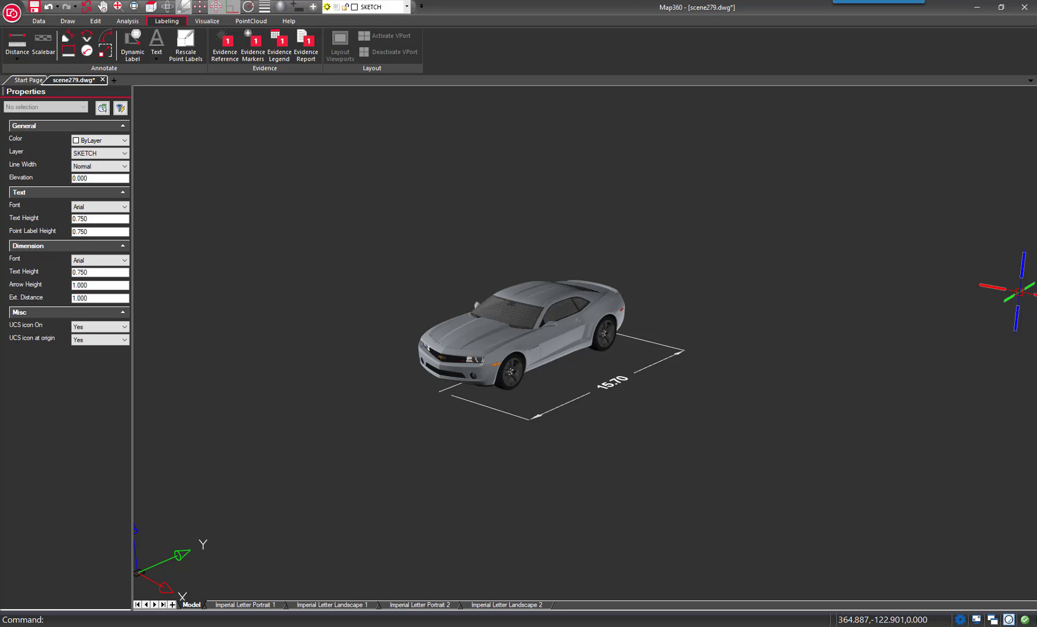
- Look through the drawing's layer list, from the sketch layers up through the HDM_03 vehicle part layers
{"action": "left_click", "coordinate": [409, 7]}
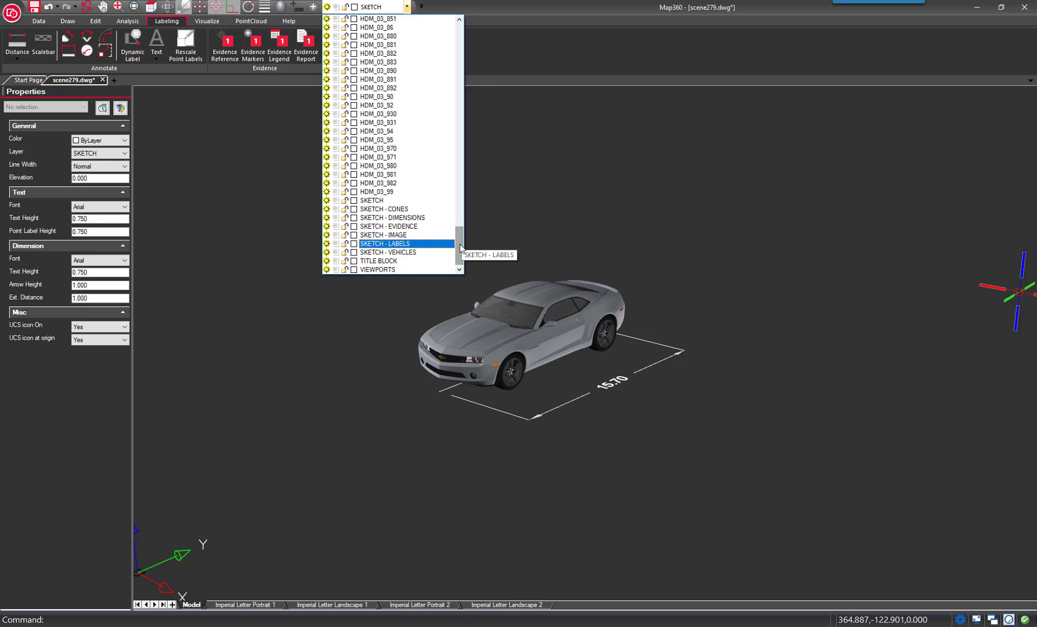
{"action": "left_click_drag", "start_coordinate": [461, 248], "coordinate": [458, 212]}
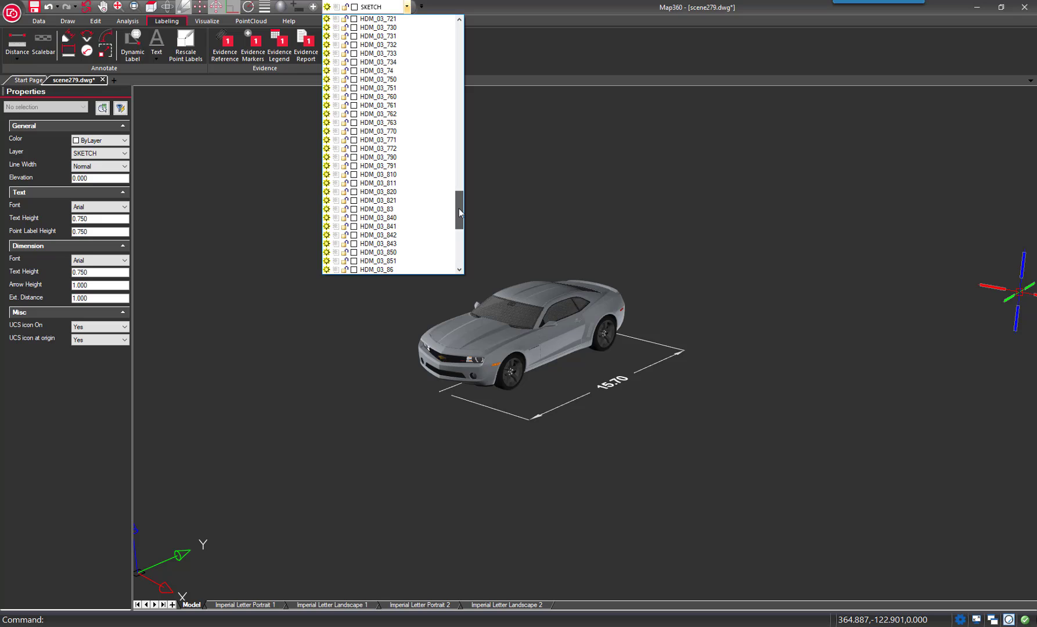
{"action": "left_click_drag", "start_coordinate": [459, 212], "coordinate": [459, 195]}
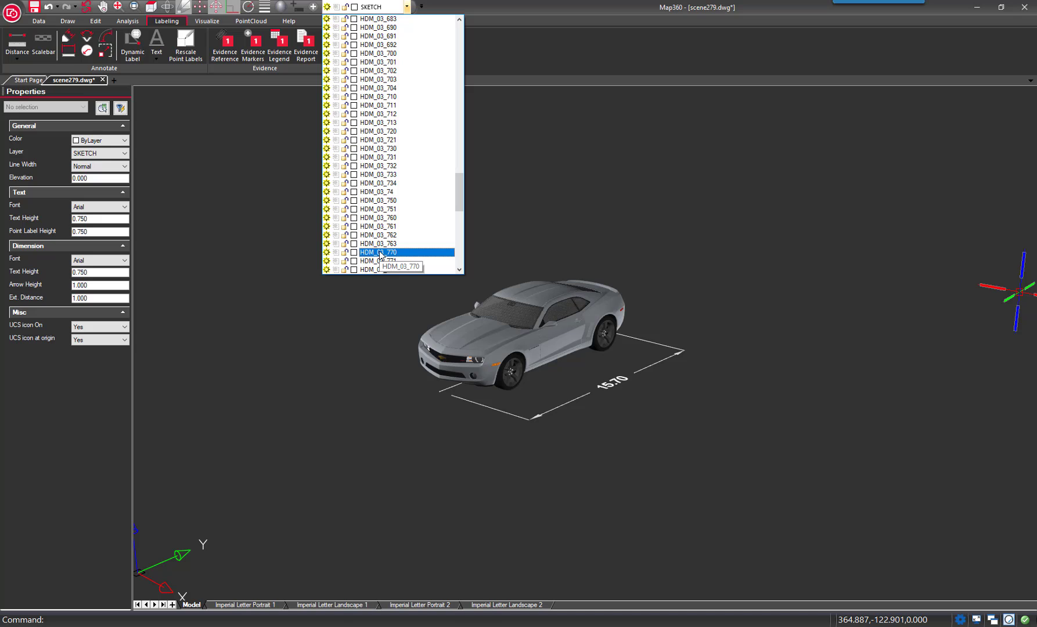
{"action": "left_click_drag", "start_coordinate": [460, 200], "coordinate": [460, 140]}
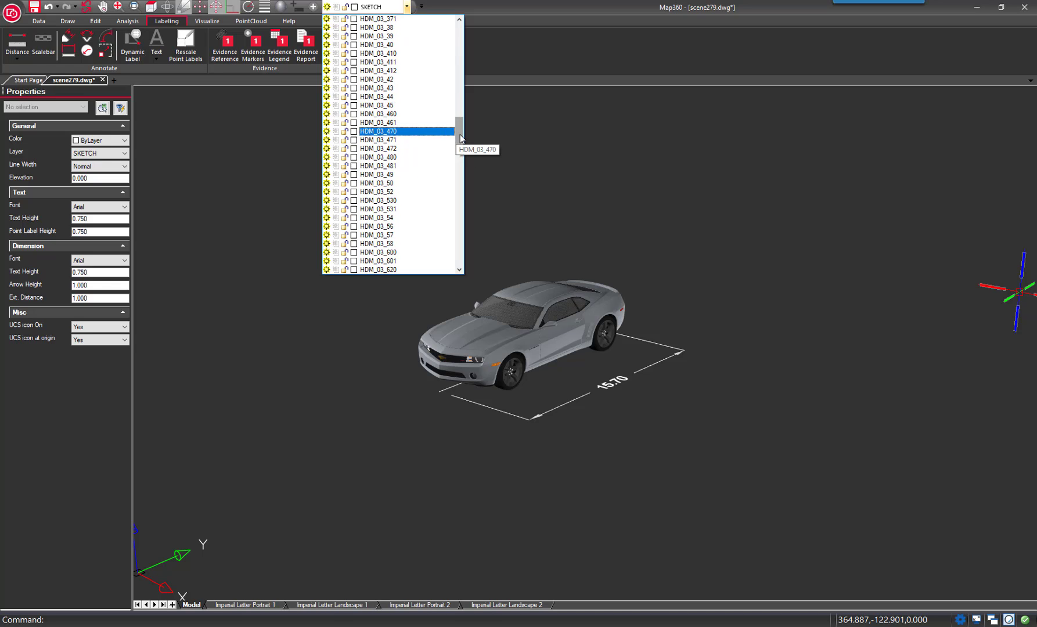
{"action": "left_click_drag", "start_coordinate": [461, 138], "coordinate": [514, 336]}
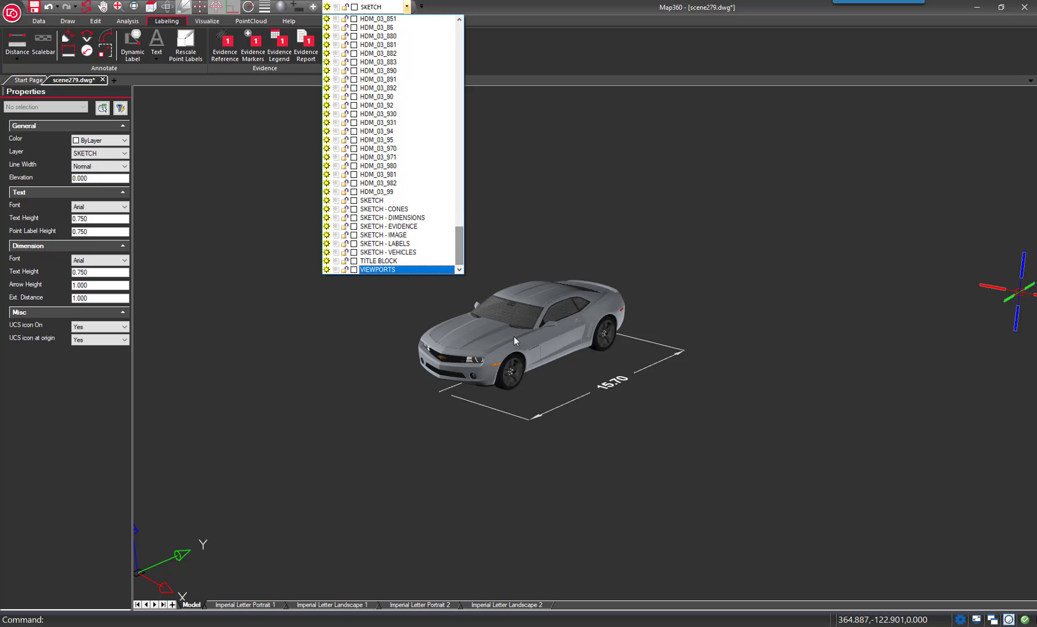
{"action": "left_click", "coordinate": [657, 313]}
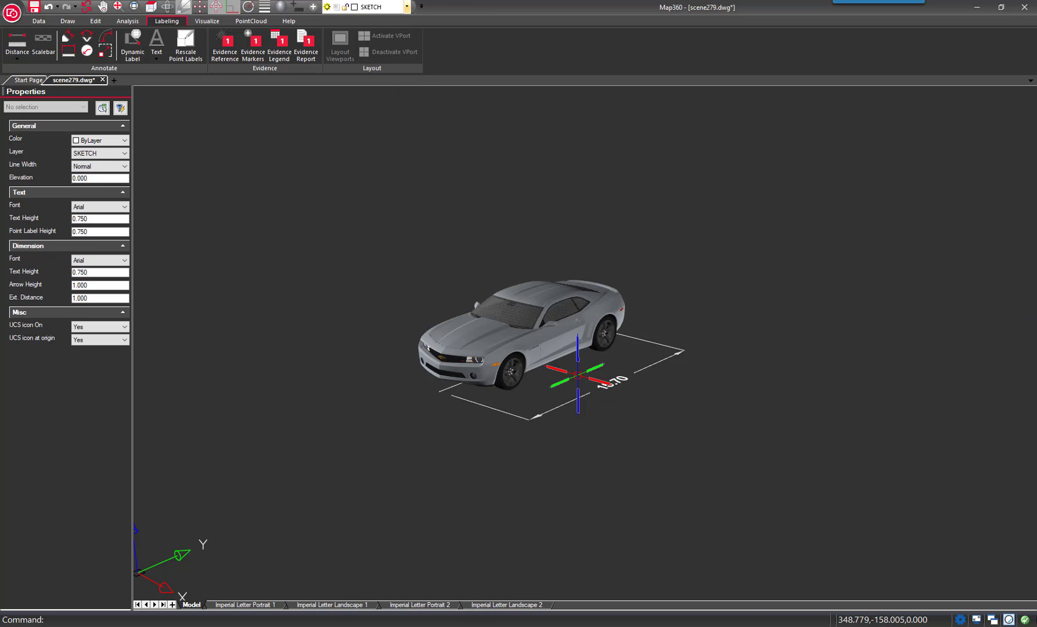
- Set the SELECTIONCYCLING variable to 3
{"action": "scroll", "coordinate": [566, 340], "scroll_direction": "up", "scroll_amount": 2}
{"action": "scroll", "coordinate": [566, 339], "scroll_direction": "up", "scroll_amount": 1}
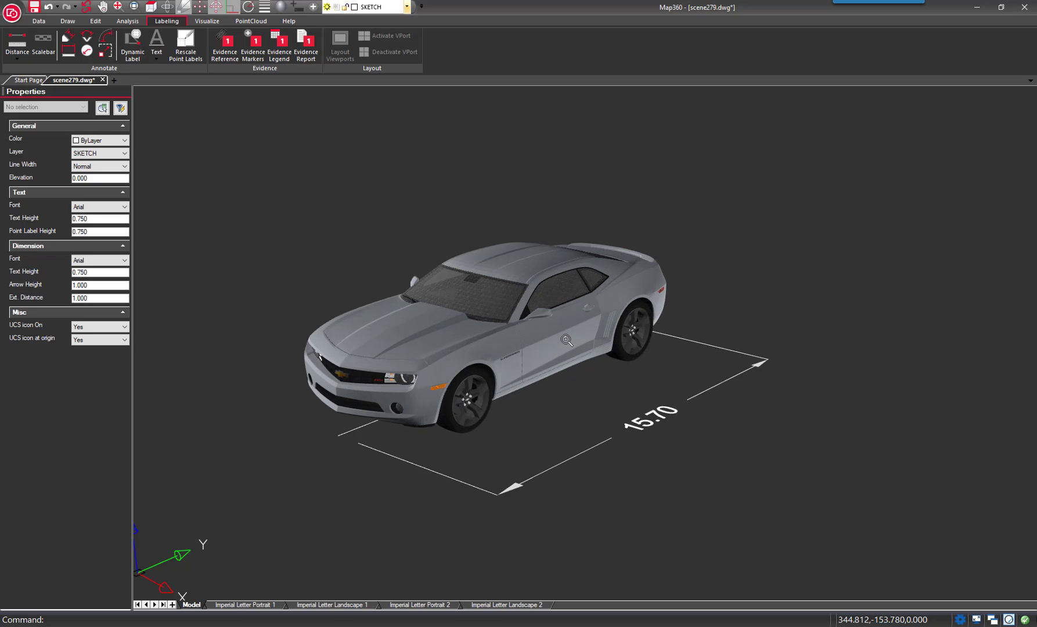
{"action": "scroll", "coordinate": [566, 340], "scroll_direction": "up", "scroll_amount": 3}
{"action": "scroll", "coordinate": [566, 340], "scroll_direction": "down", "scroll_amount": 1}
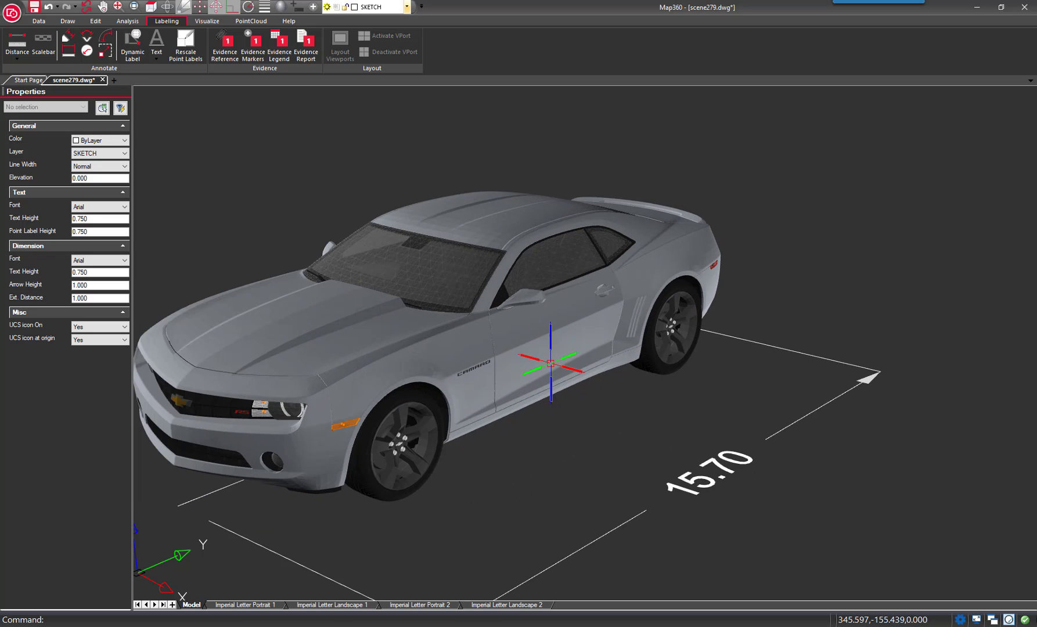
{"action": "middle_click_drag", "start_coordinate": [551, 364], "coordinate": [669, 379]}
{"action": "scroll", "coordinate": [664, 382], "scroll_direction": "down", "scroll_amount": 1}
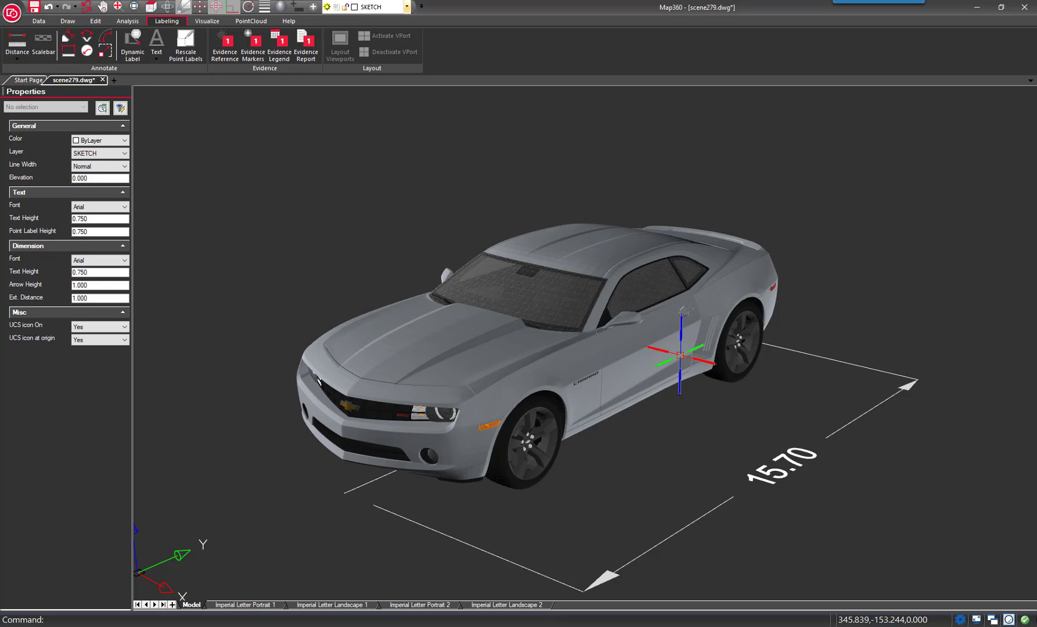
{"action": "type", "text": "select"}
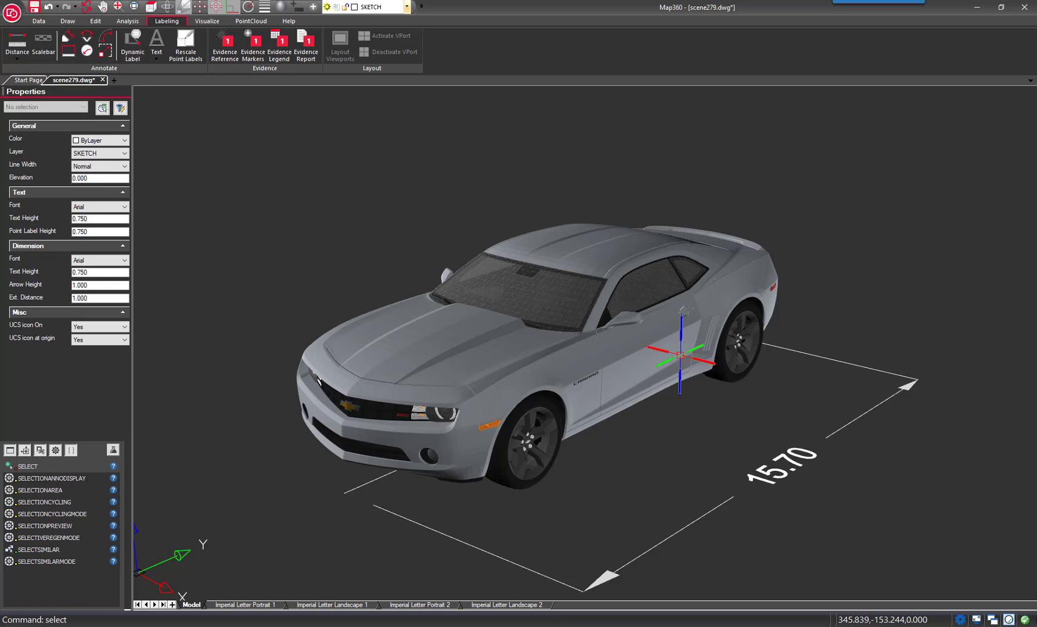
{"action": "key", "text": "Down"}
{"action": "key", "text": "Down"}
{"action": "key", "text": "Down"}
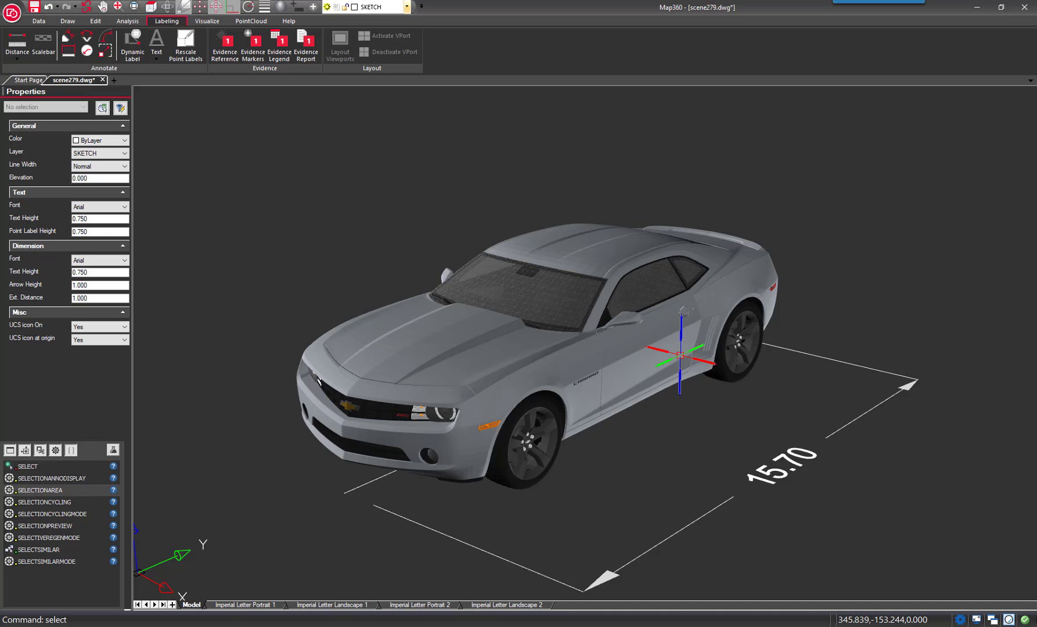
{"action": "key", "text": "Return"}
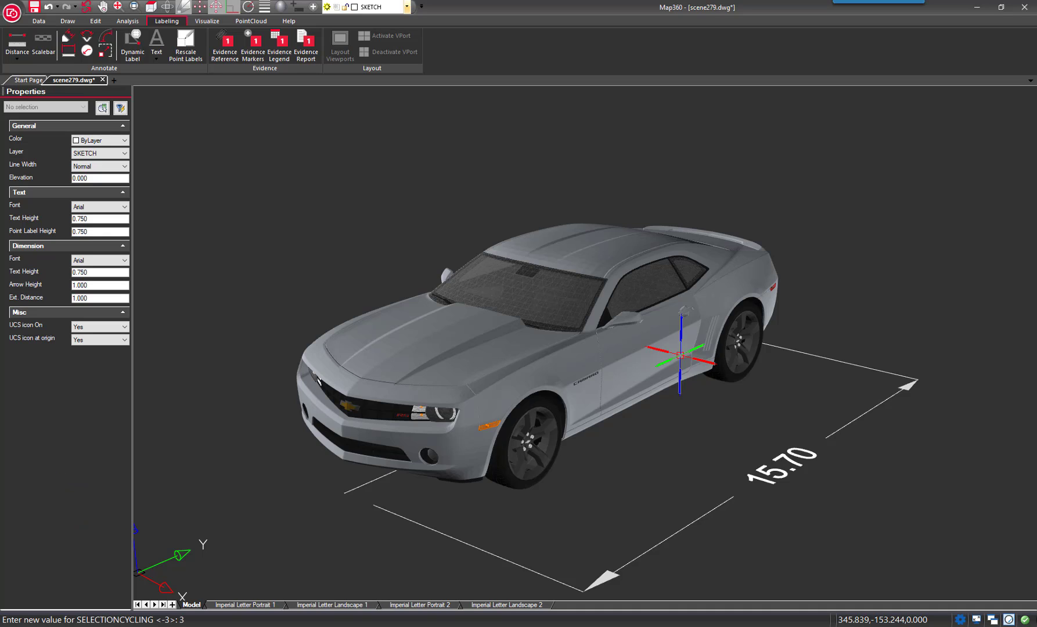
{"action": "type", "text": "3"}
{"action": "key", "text": "Return"}
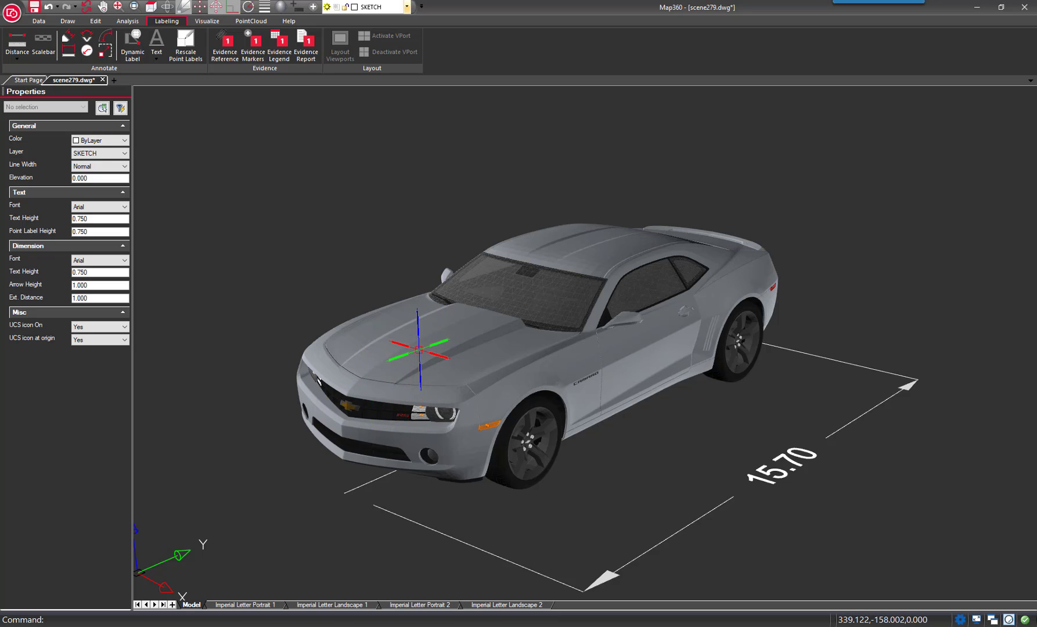
- Select the car's hood on HDM_03_02, front fender body on HDM_03_11 and front bumper on HDM_03_030 from the overlapping bodies
{"action": "left_click", "coordinate": [420, 351]}
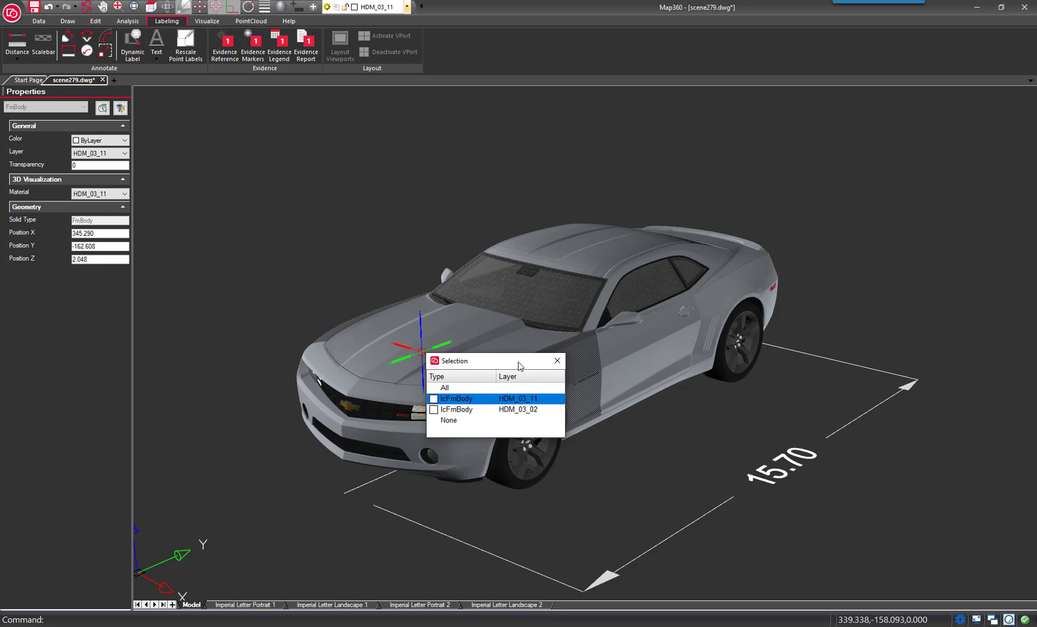
{"action": "left_click_drag", "start_coordinate": [518, 363], "coordinate": [796, 316]}
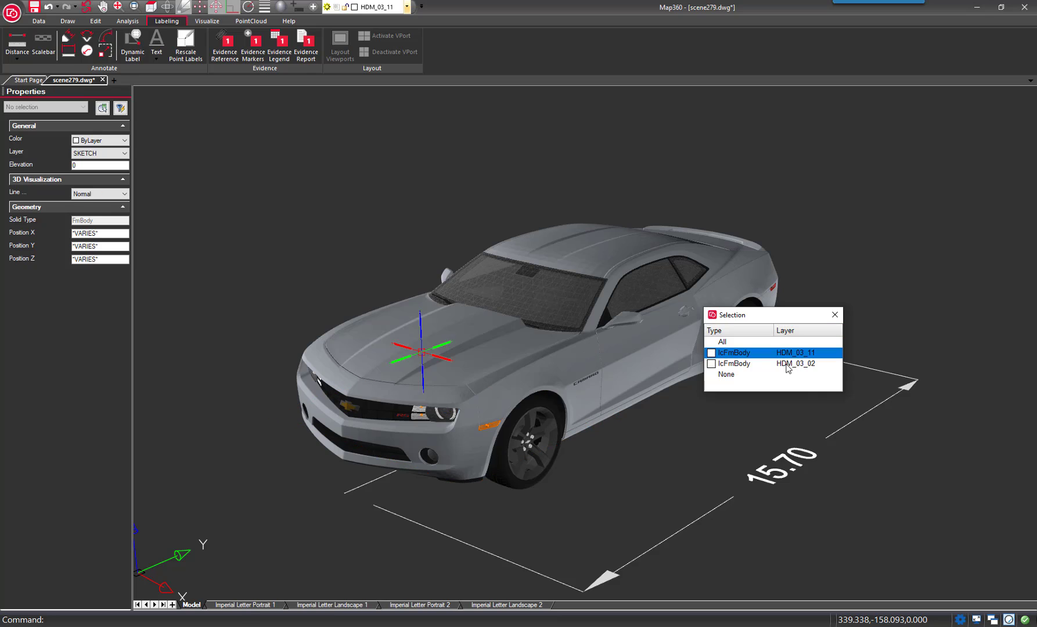
{"action": "left_click", "coordinate": [744, 366]}
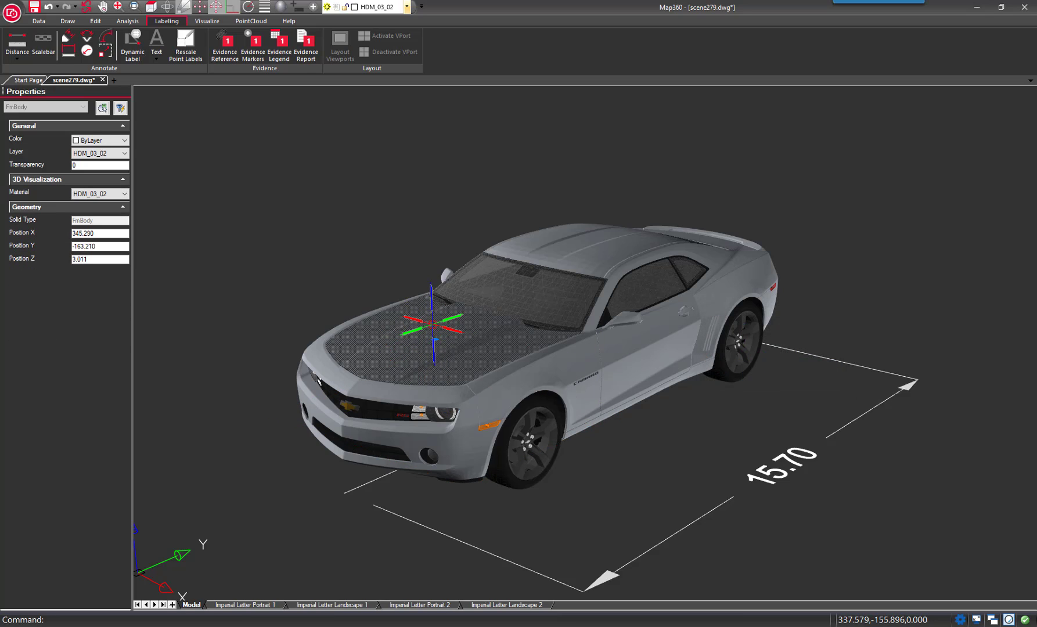
{"action": "left_click", "coordinate": [547, 367]}
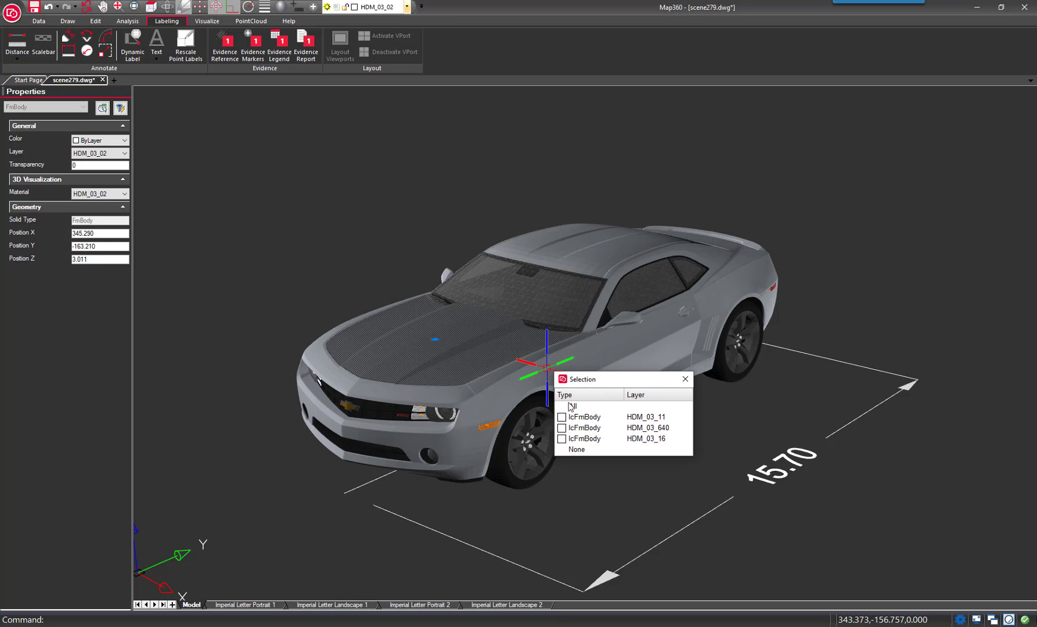
{"action": "left_click", "coordinate": [583, 418]}
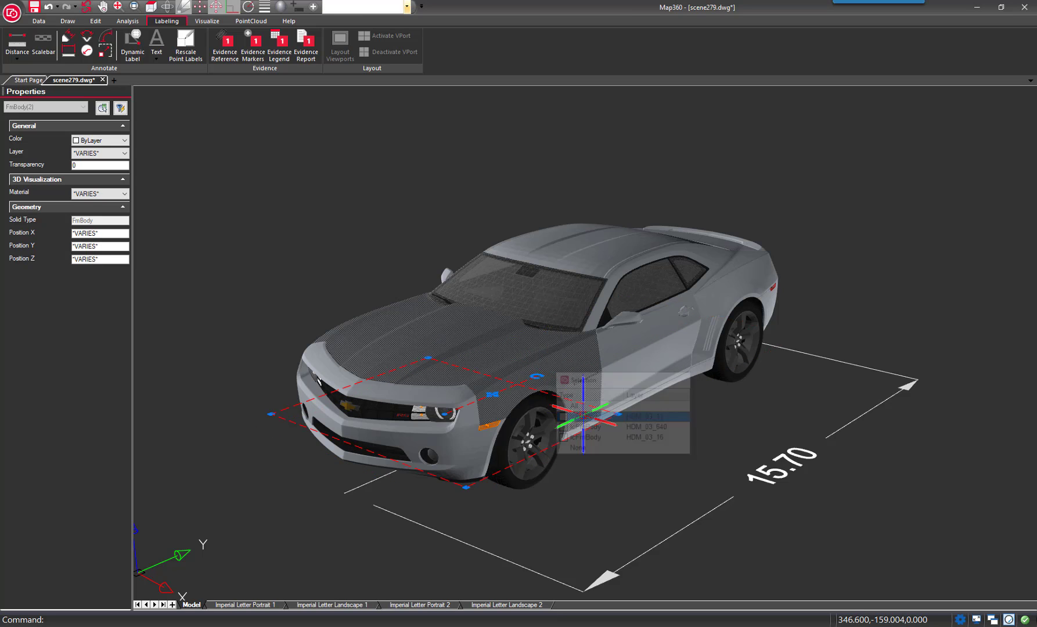
{"action": "left_click", "coordinate": [451, 398]}
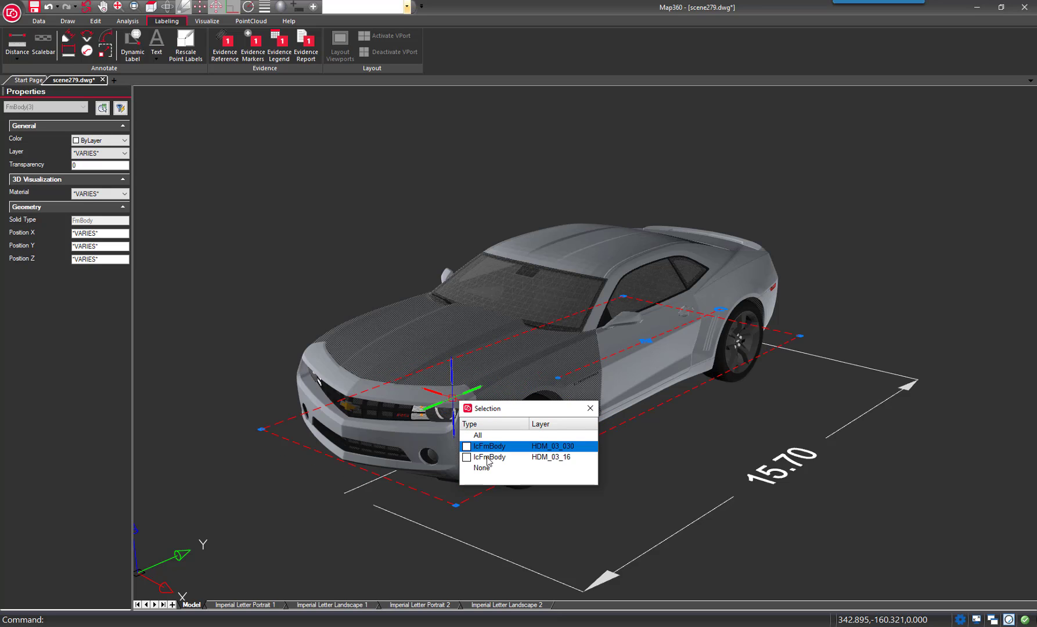
{"action": "left_click", "coordinate": [490, 446]}
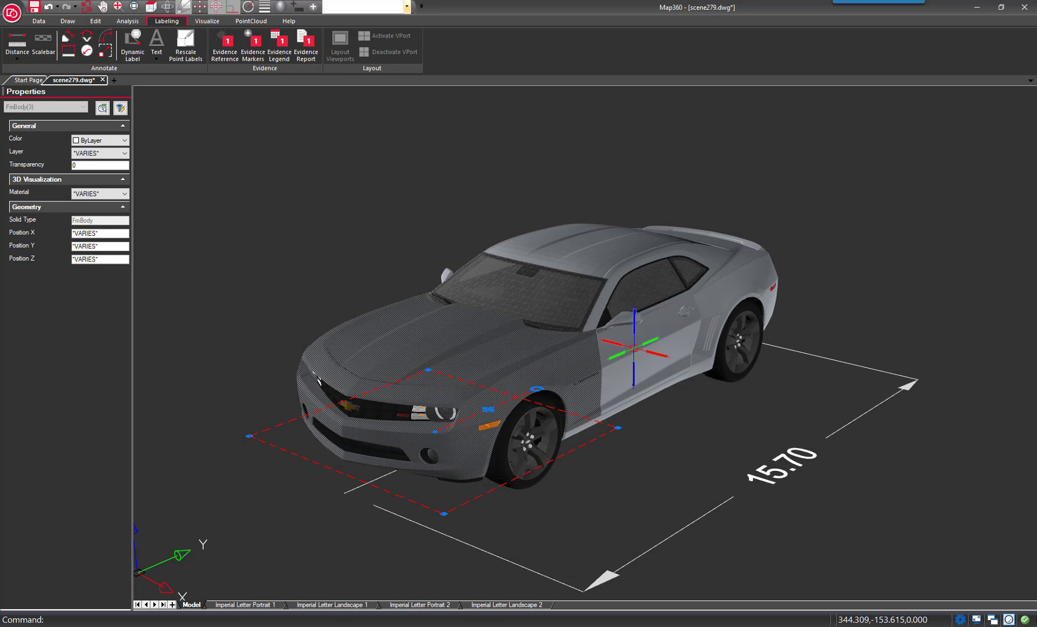
- Add the car's door body on layer HDM_03_05 to the selection from the overlapping bodies
{"action": "left_click", "coordinate": [636, 350]}
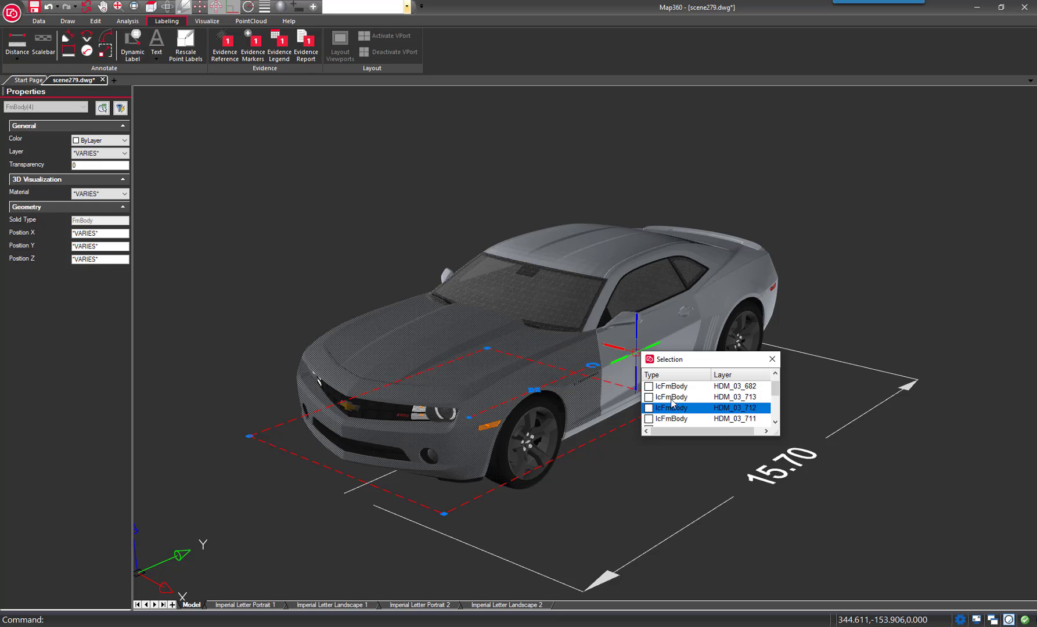
{"action": "key", "text": "Up"}
{"action": "key", "text": "Up"}
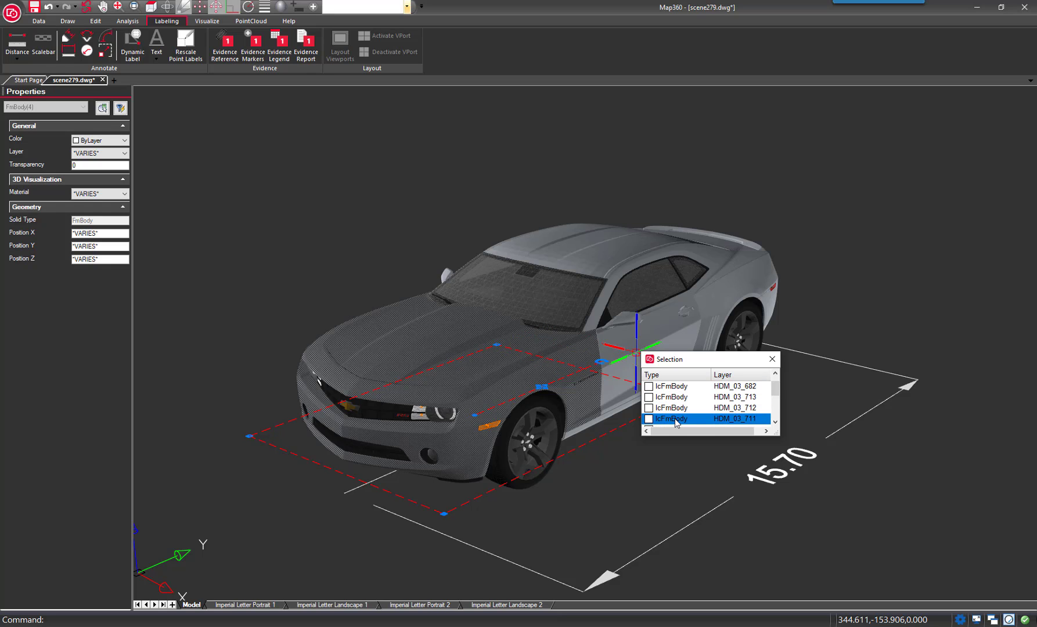
{"action": "left_click", "coordinate": [775, 423]}
{"action": "left_click", "coordinate": [776, 423]}
{"action": "left_click", "coordinate": [775, 422]}
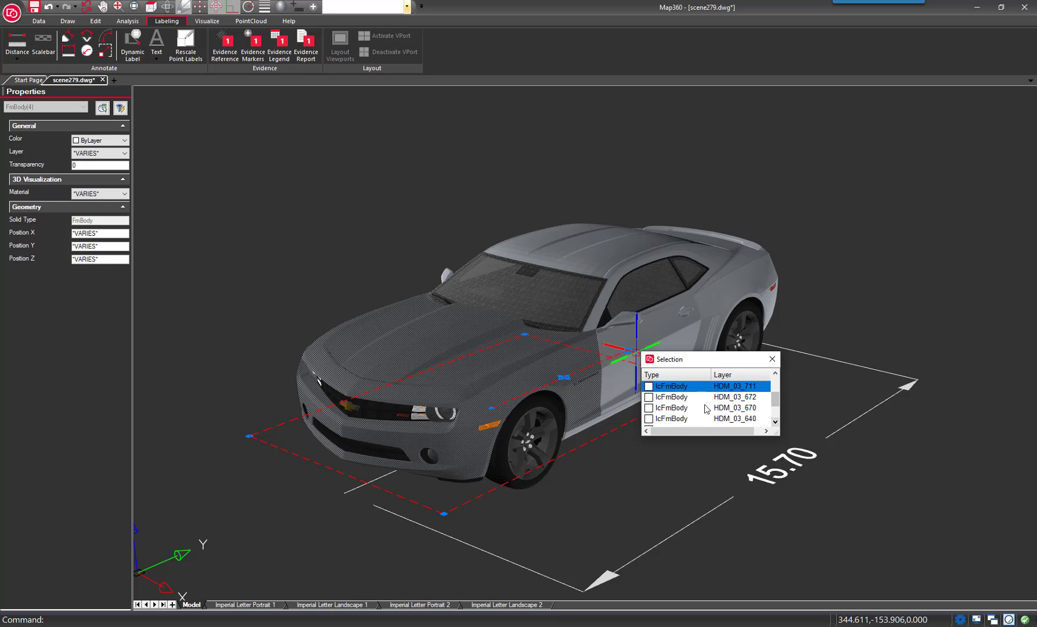
{"action": "left_click", "coordinate": [674, 398]}
{"action": "left_click", "coordinate": [676, 408]}
{"action": "left_click", "coordinate": [678, 419]}
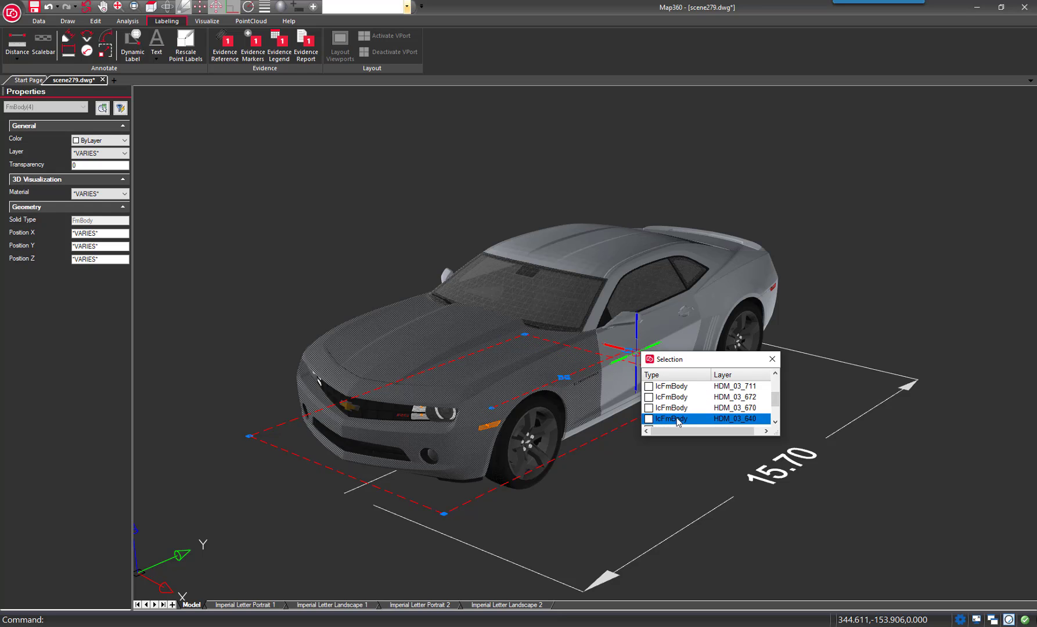
{"action": "left_click", "coordinate": [775, 423]}
{"action": "left_click", "coordinate": [775, 423]}
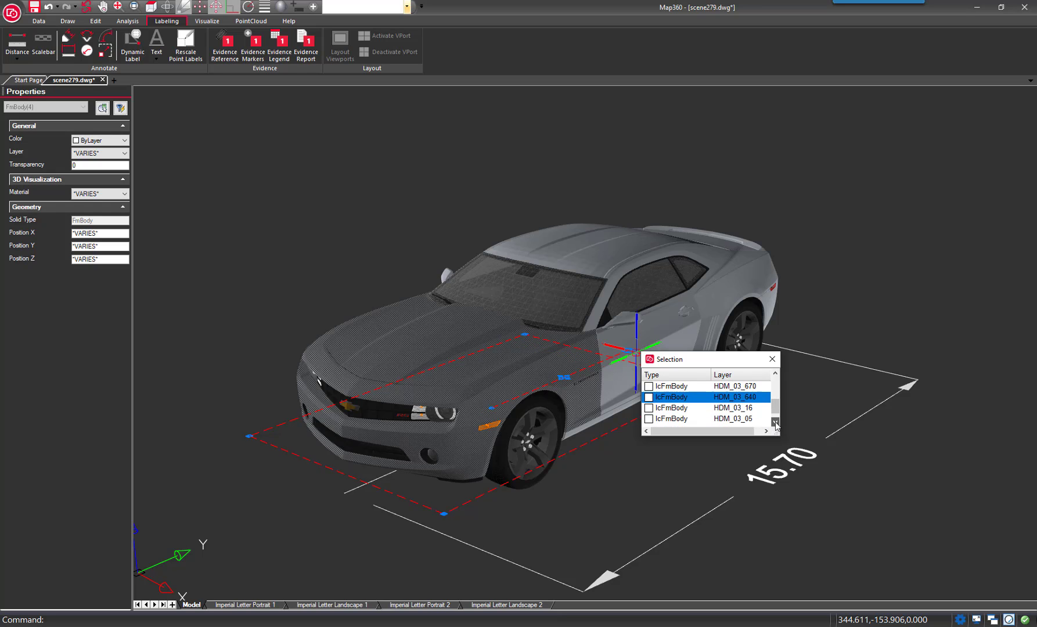
{"action": "left_click", "coordinate": [677, 419]}
- Add the rear quarter panel body on layer HDM_03_44 and the rear bumper to the selection
{"action": "left_click", "coordinate": [727, 298]}
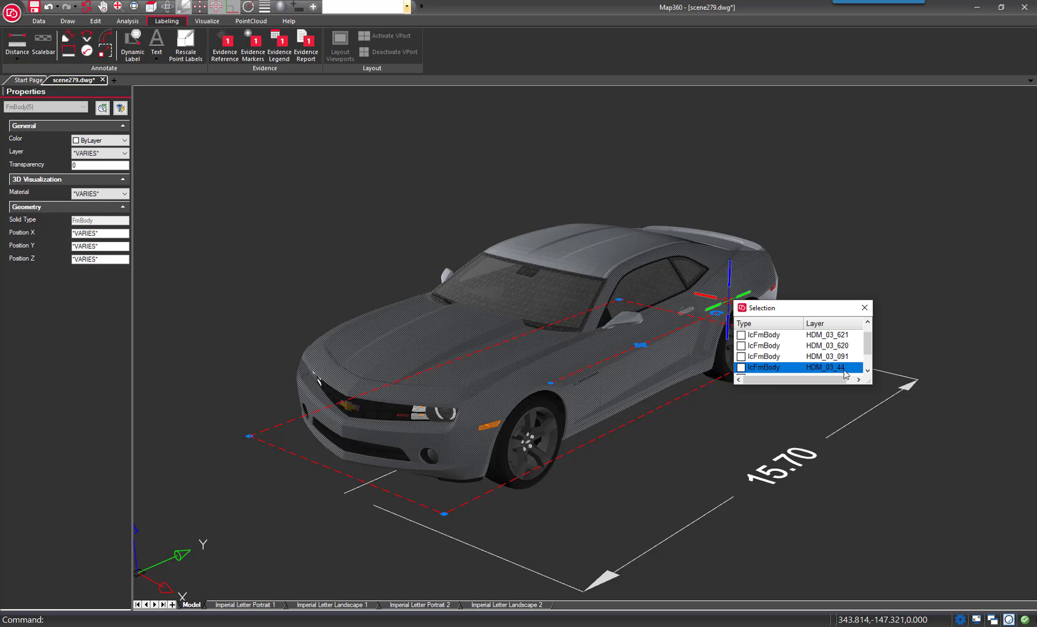
{"action": "left_click", "coordinate": [771, 369]}
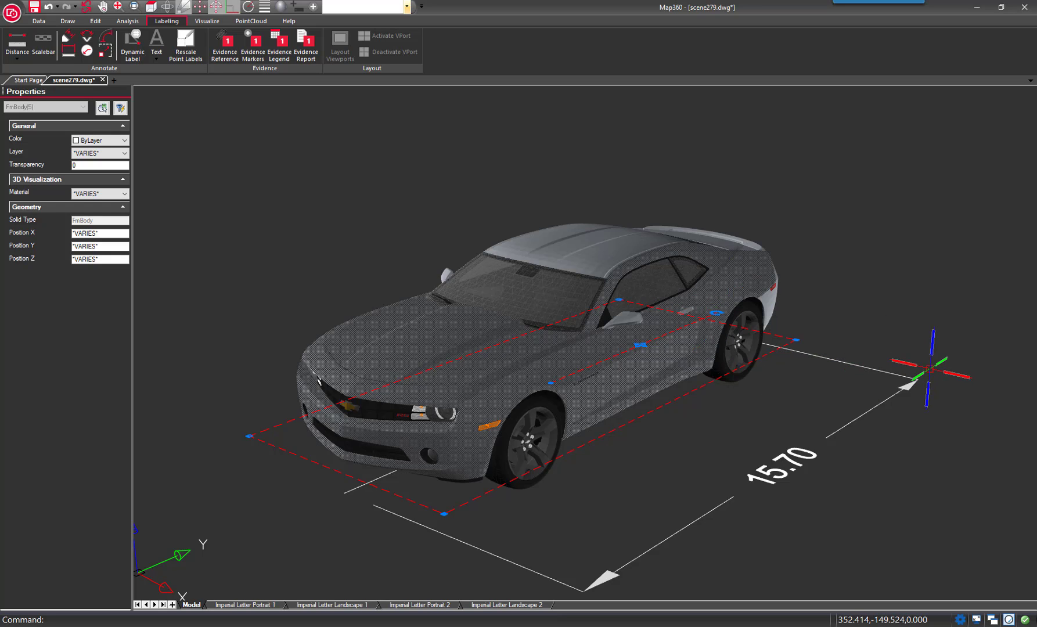
{"action": "left_click", "coordinate": [772, 299]}
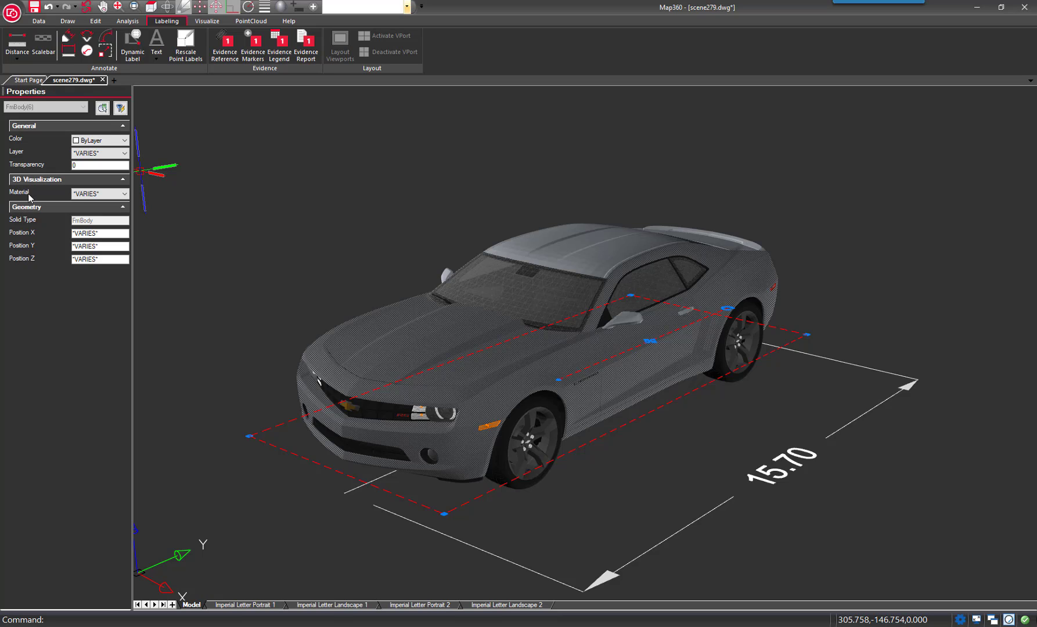
- Set the material of the selected car body panels to ByLayer
{"action": "left_click", "coordinate": [125, 194]}
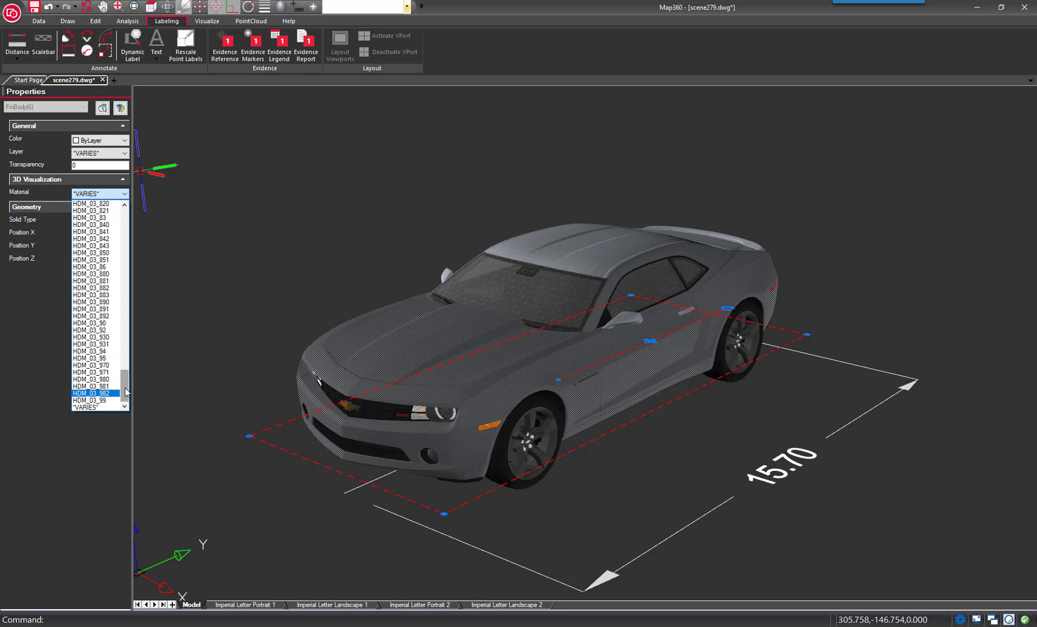
{"action": "left_click_drag", "start_coordinate": [126, 391], "coordinate": [125, 231]}
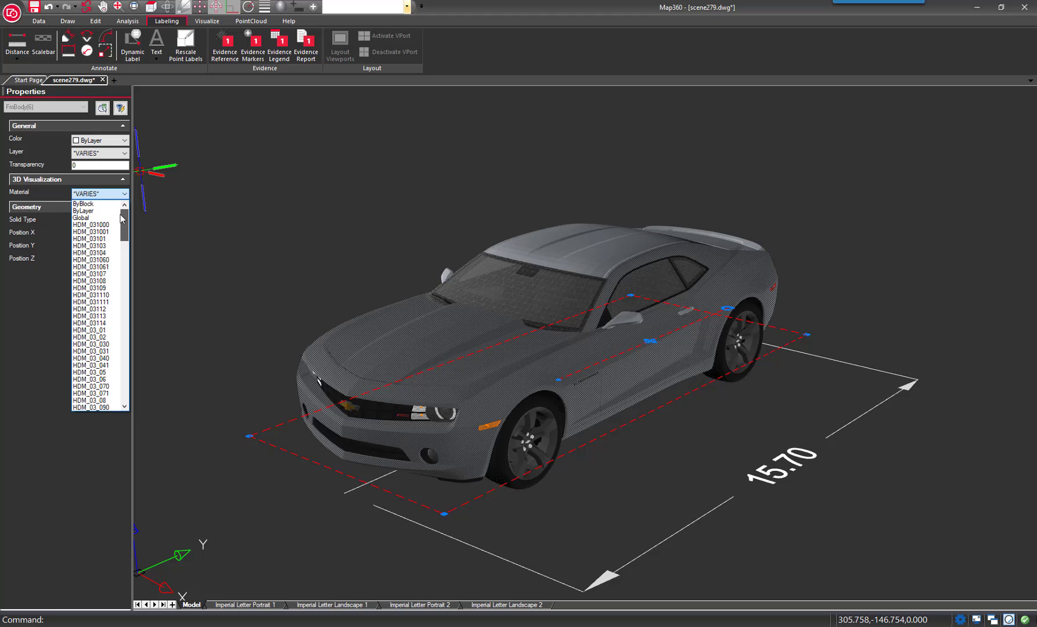
{"action": "left_click", "coordinate": [84, 211]}
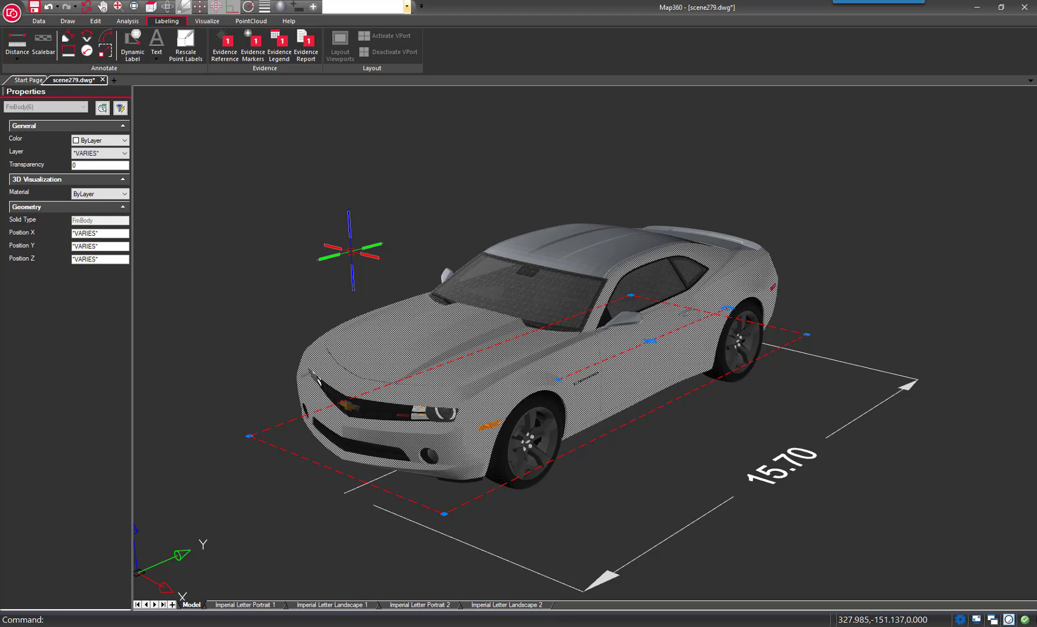
- Move the selected body panels to the SKETCH - VEHICLES layer and clear the selection
{"action": "left_click", "coordinate": [126, 141]}
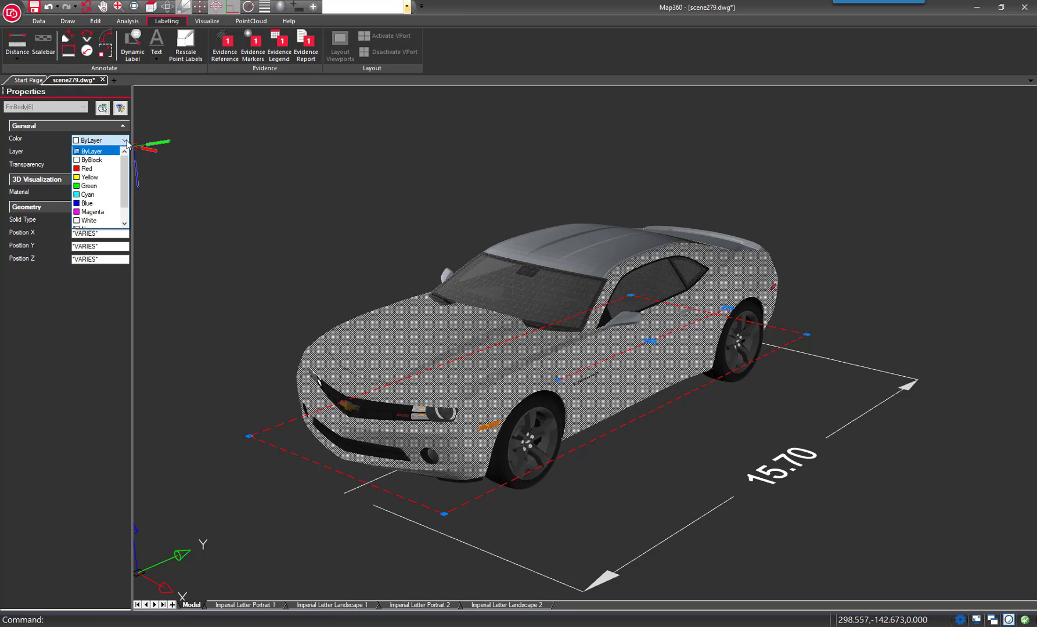
{"action": "left_click", "coordinate": [126, 142]}
{"action": "left_click", "coordinate": [125, 153]}
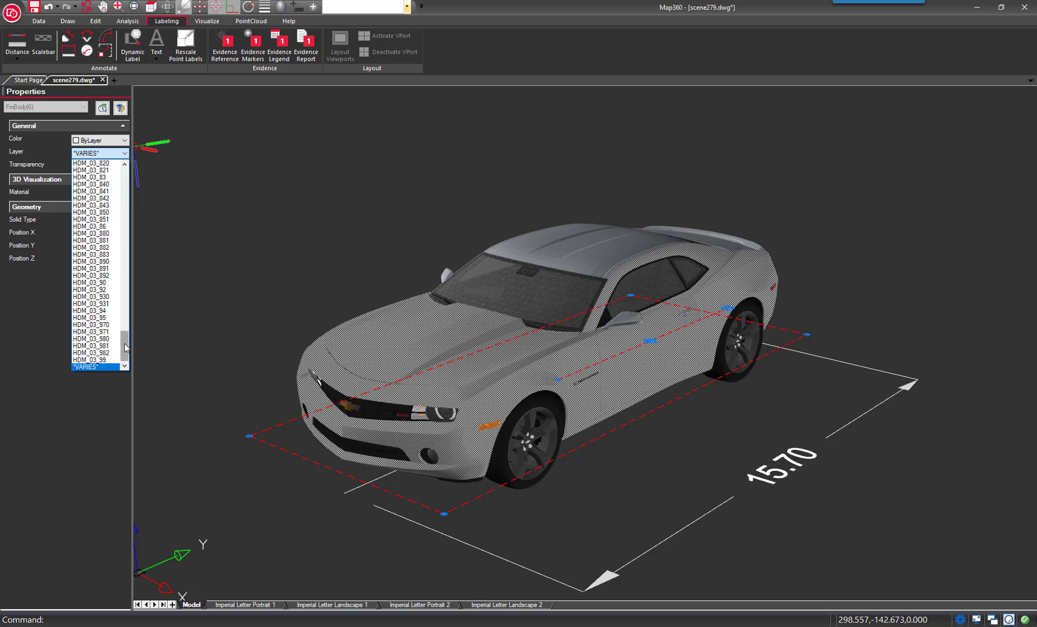
{"action": "left_click_drag", "start_coordinate": [125, 348], "coordinate": [145, 176]}
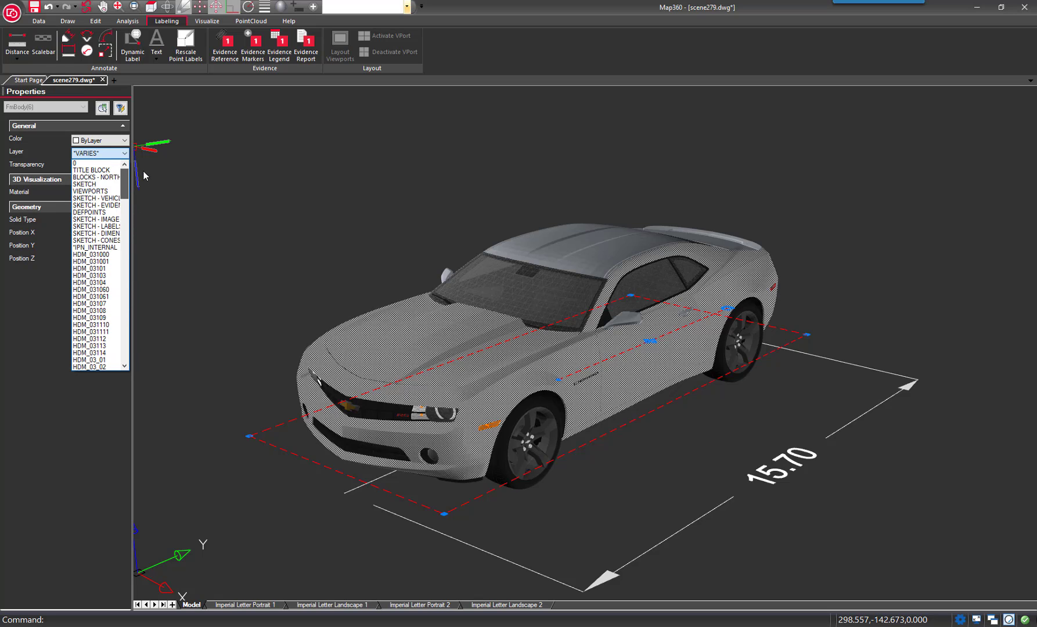
{"action": "left_click", "coordinate": [87, 198]}
{"action": "left_click", "coordinate": [311, 215]}
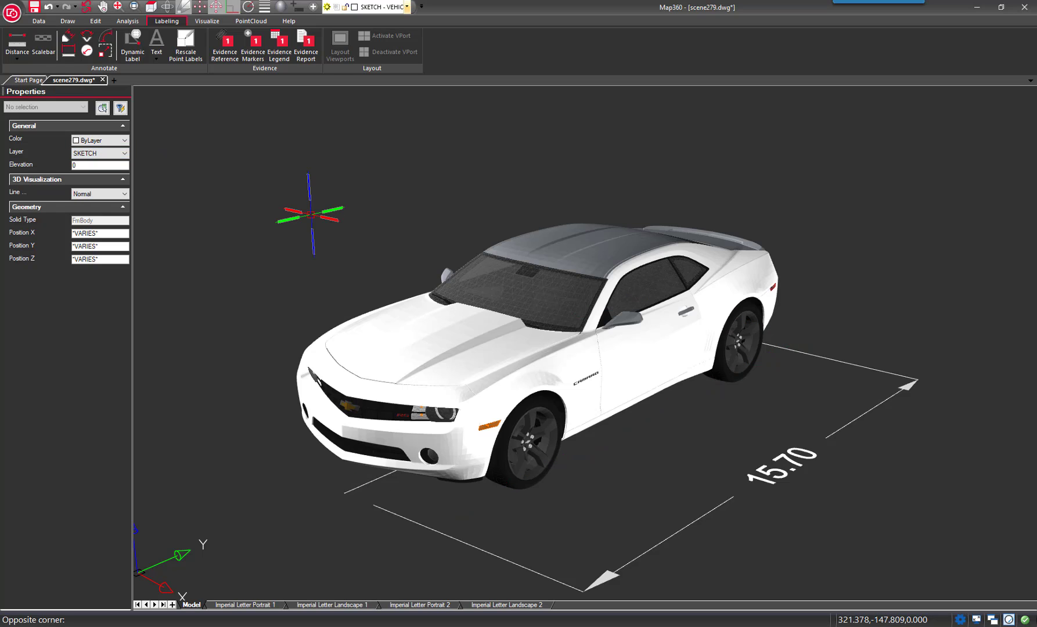
- Set the color of the SKETCH - VEHICLES layer to blue, index color 5
{"action": "key", "text": "Escape"}
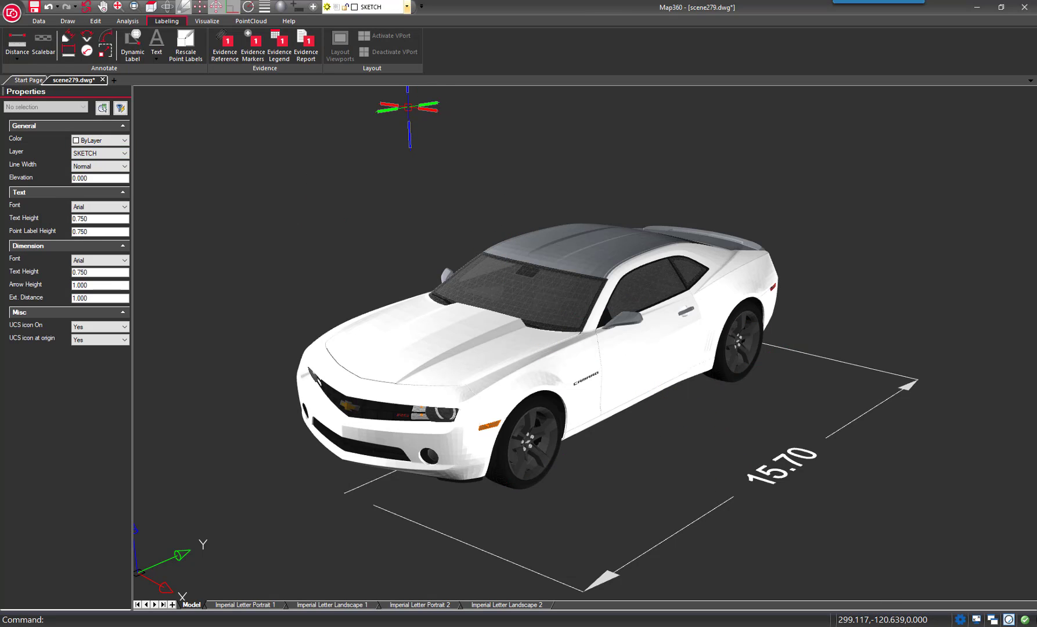
{"action": "left_click", "coordinate": [407, 7]}
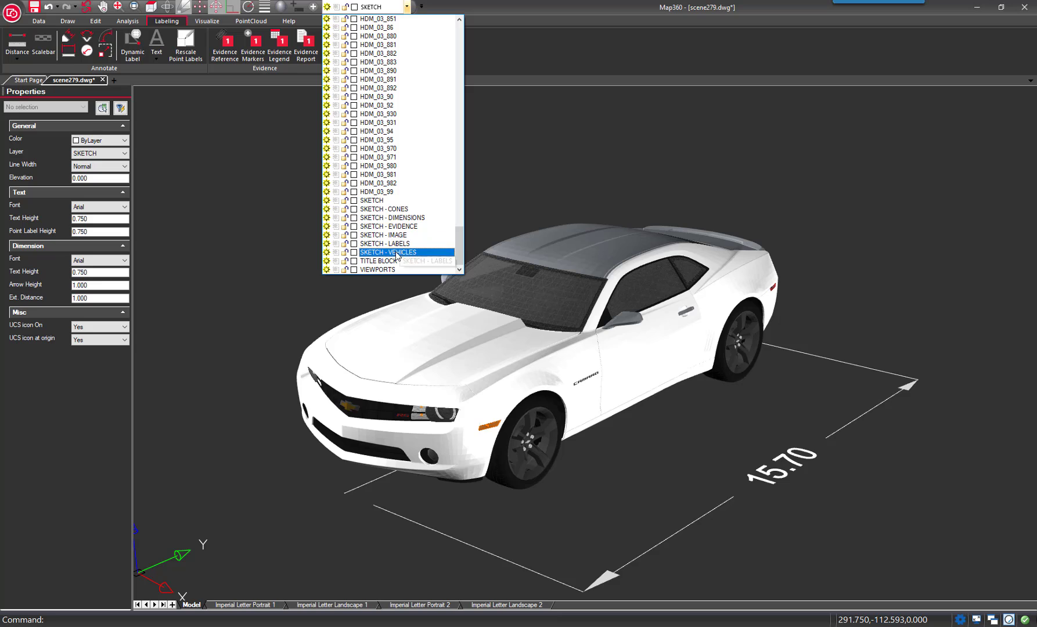
{"action": "left_click", "coordinate": [353, 252]}
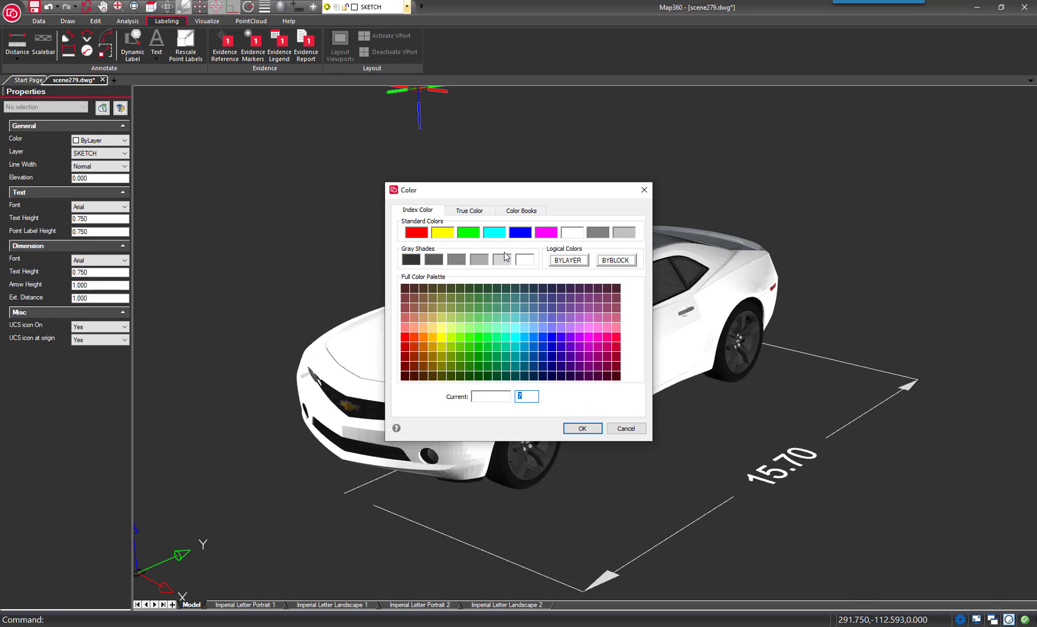
{"action": "left_click", "coordinate": [525, 233]}
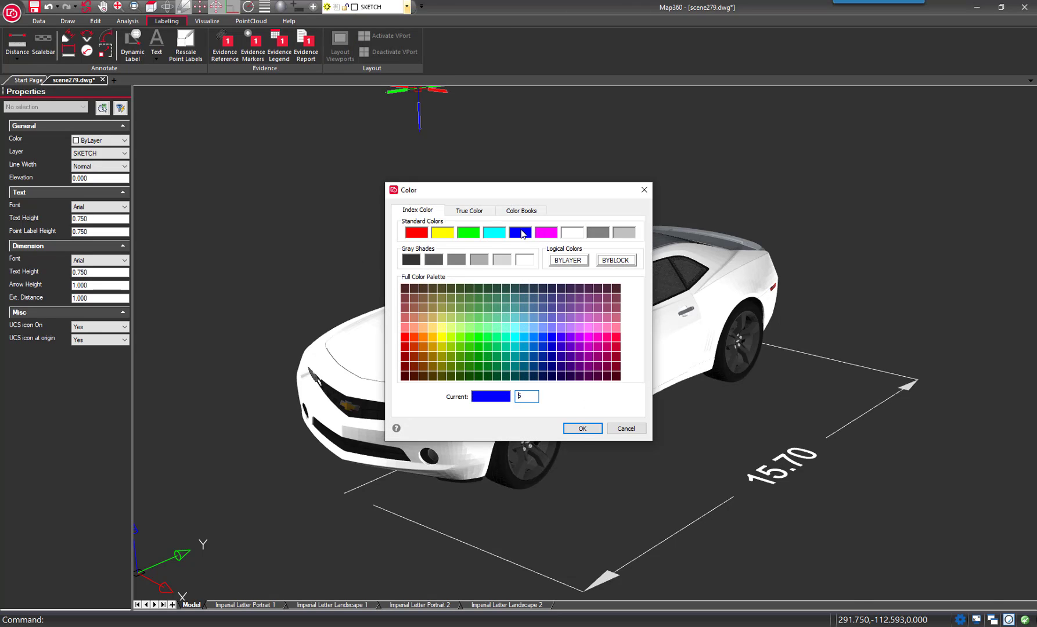
{"action": "left_click", "coordinate": [582, 429]}
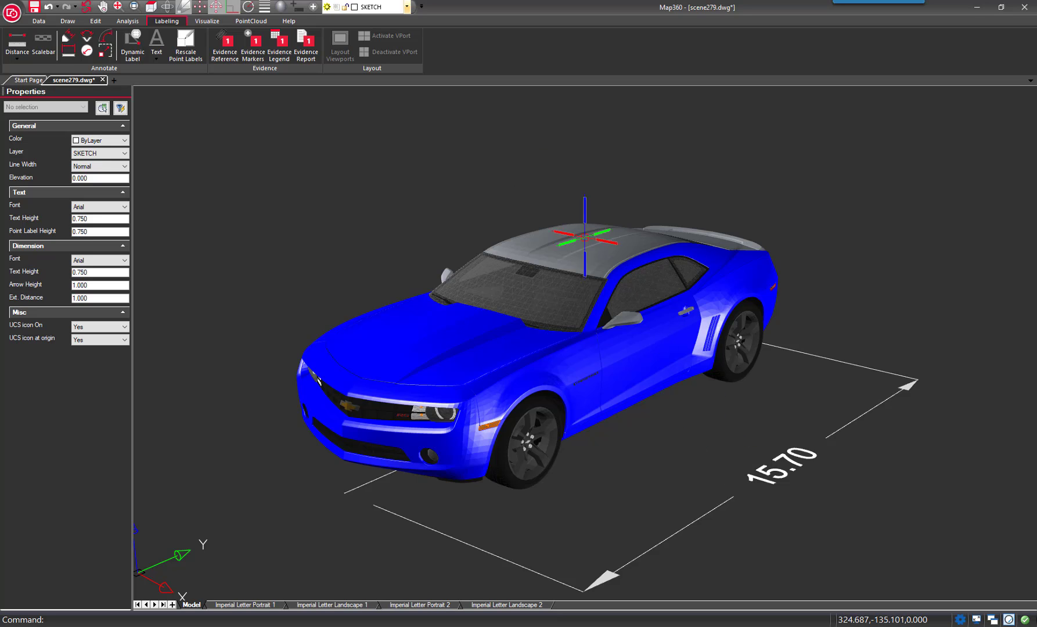
- Set the SKETCH - VEHICLES layer's transparency to 50 in the layer manager and inspect the car body up close
{"action": "left_click", "coordinate": [67, 20]}
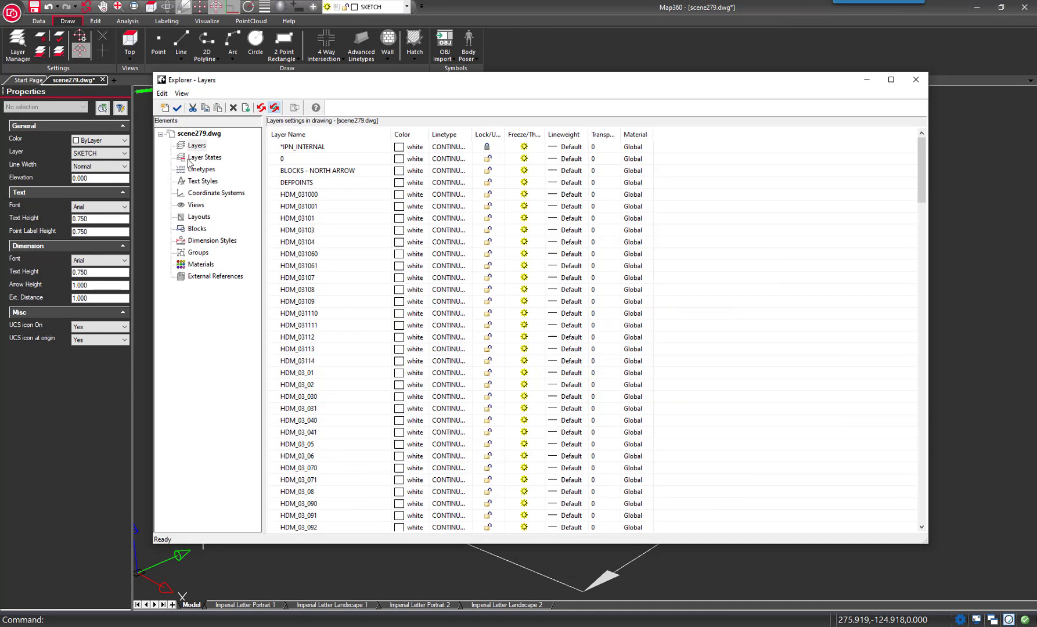
{"action": "left_click_drag", "start_coordinate": [921, 180], "coordinate": [920, 505]}
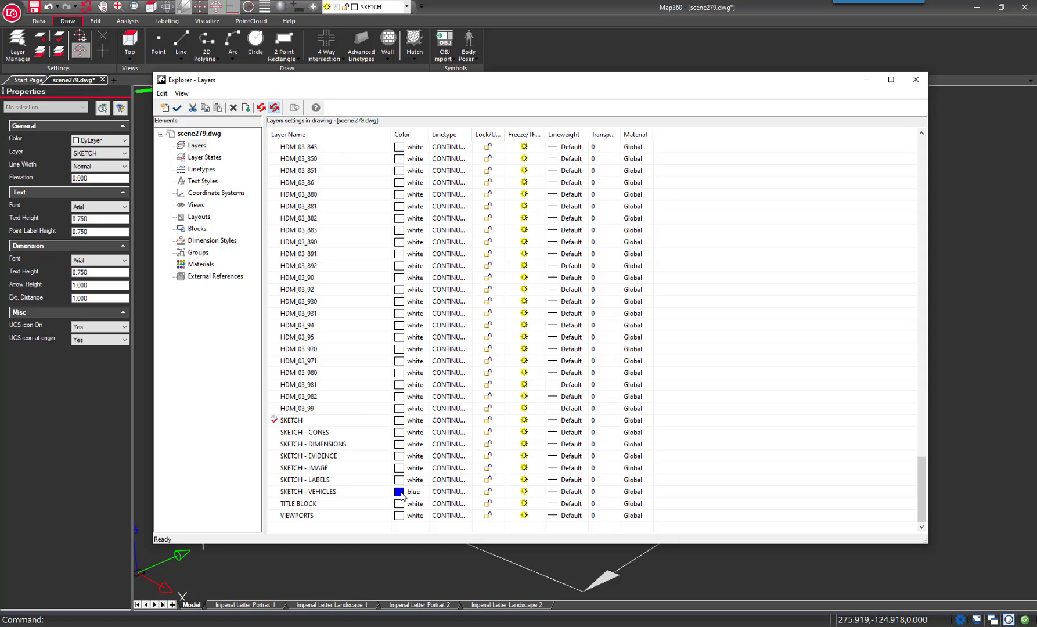
{"action": "double_click", "coordinate": [608, 492]}
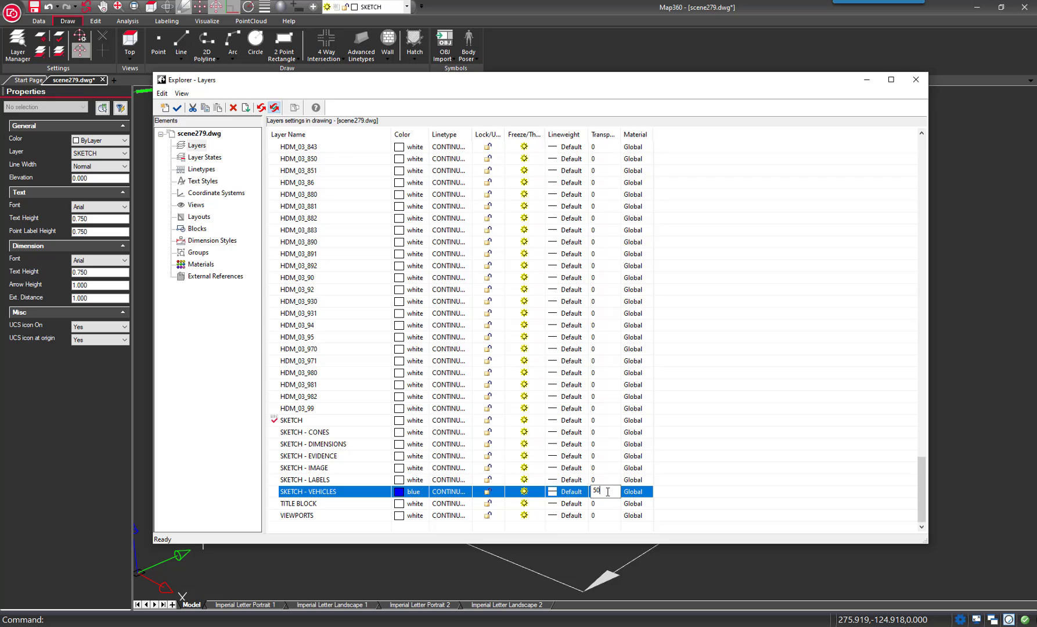
{"action": "key", "text": "Return"}
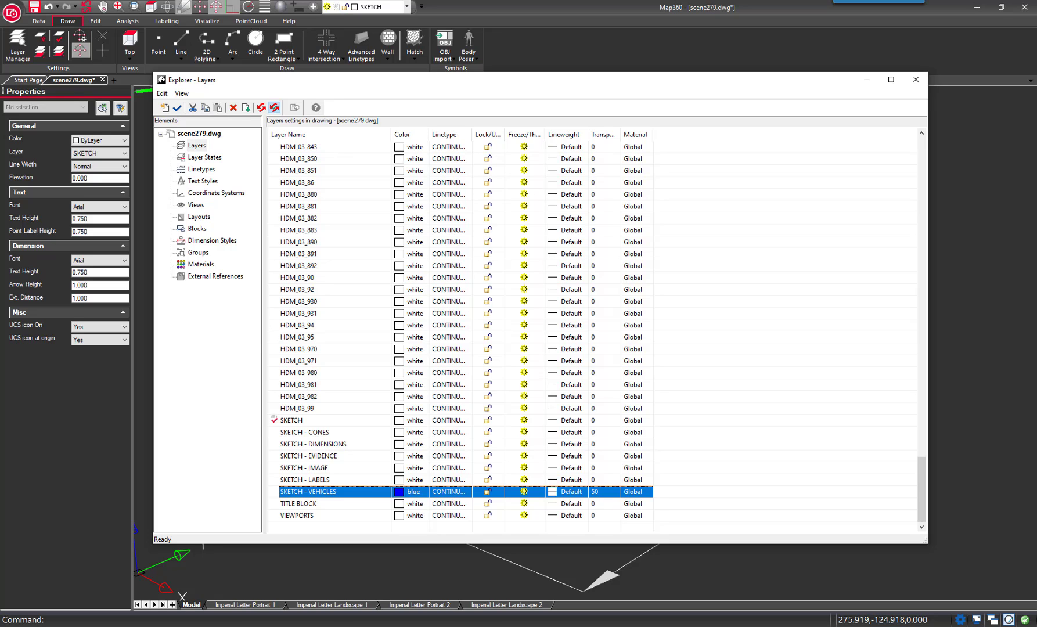
{"action": "left_click", "coordinate": [917, 80]}
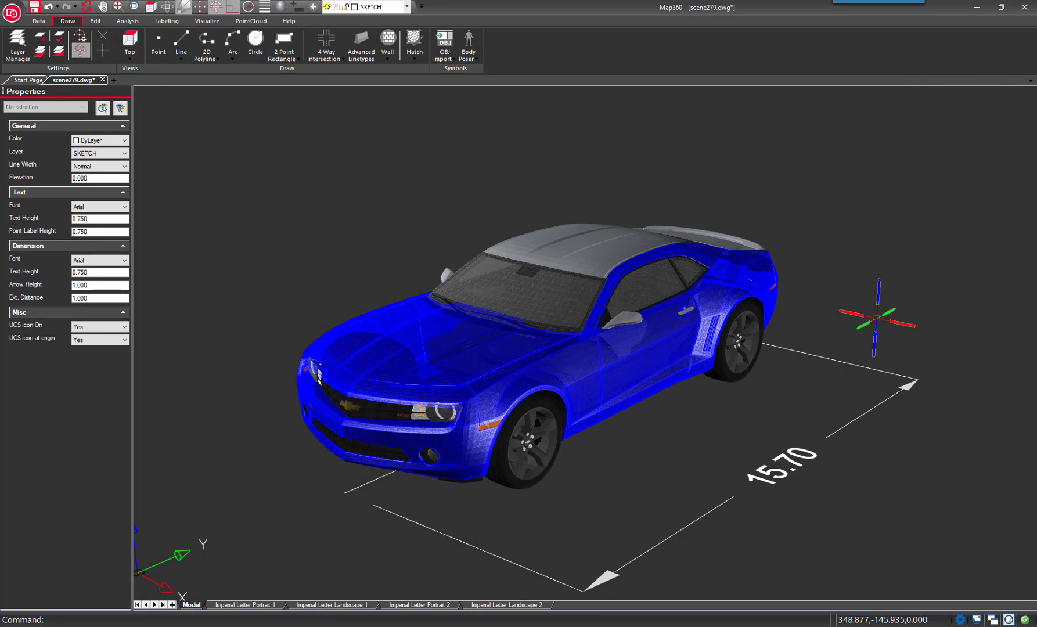
{"action": "scroll", "coordinate": [561, 350], "scroll_direction": "up", "scroll_amount": 6}
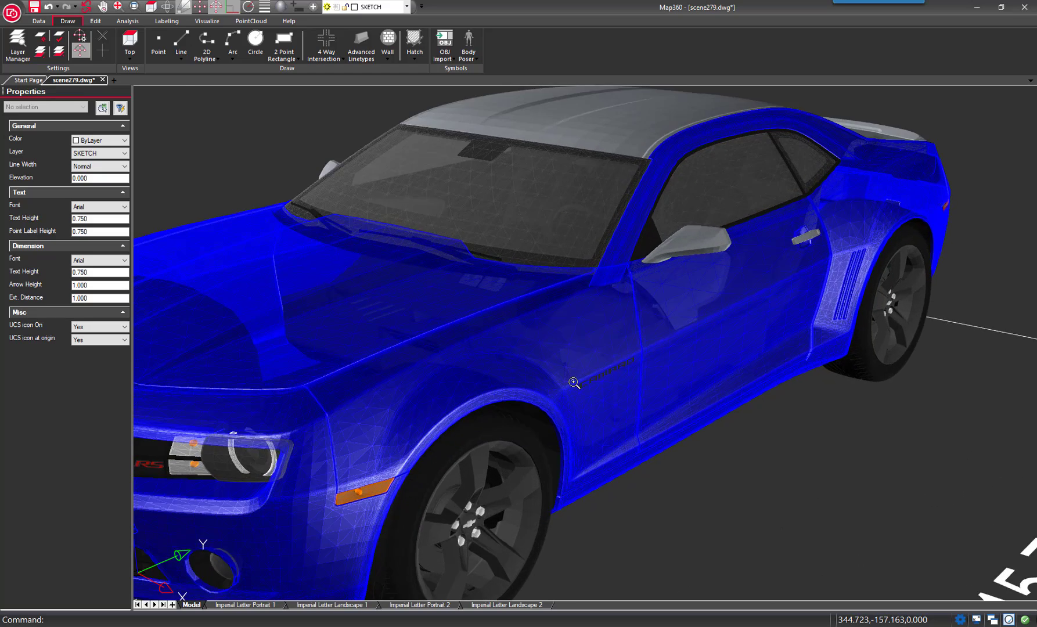
{"action": "scroll", "coordinate": [573, 382], "scroll_direction": "down", "scroll_amount": 6}
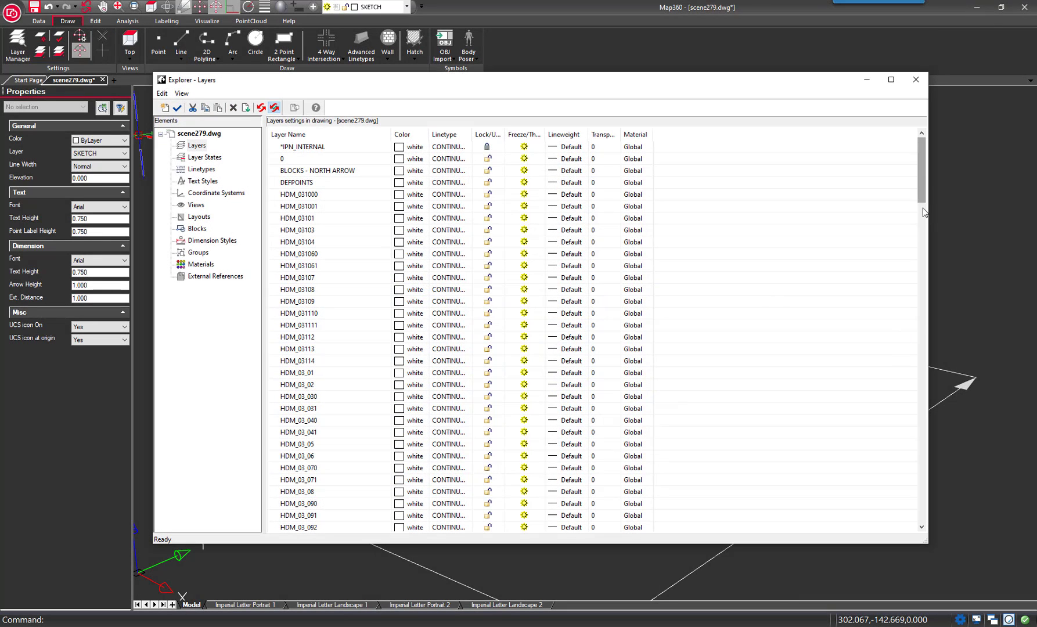
- Reset the SKETCH - VEHICLES layer's transparency to 0
{"action": "left_click_drag", "start_coordinate": [923, 204], "coordinate": [919, 514]}
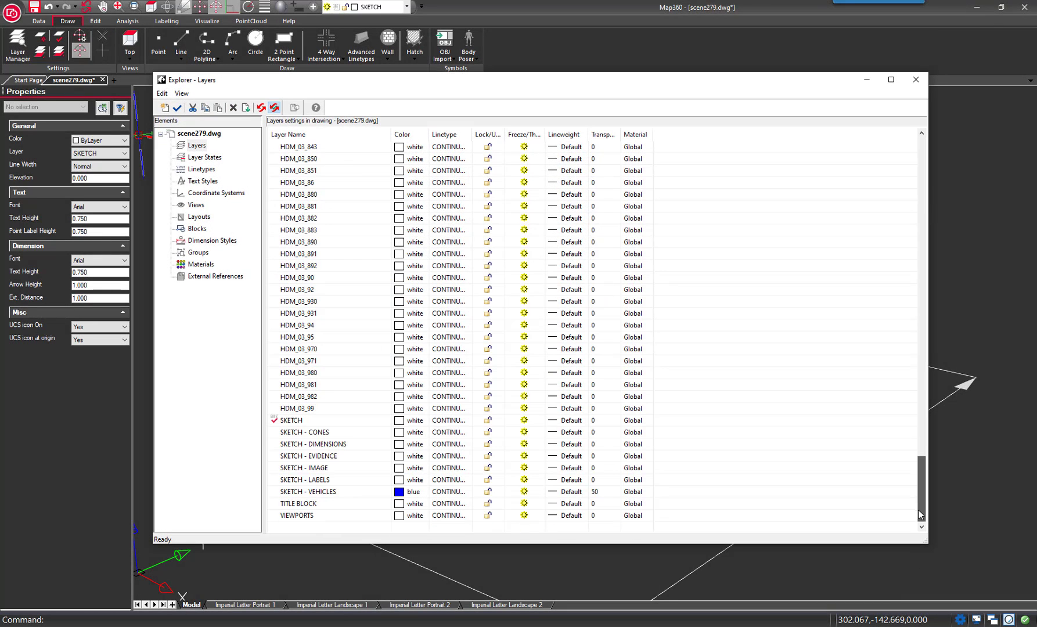
{"action": "left_click", "coordinate": [612, 492]}
{"action": "type", "text": "0"}
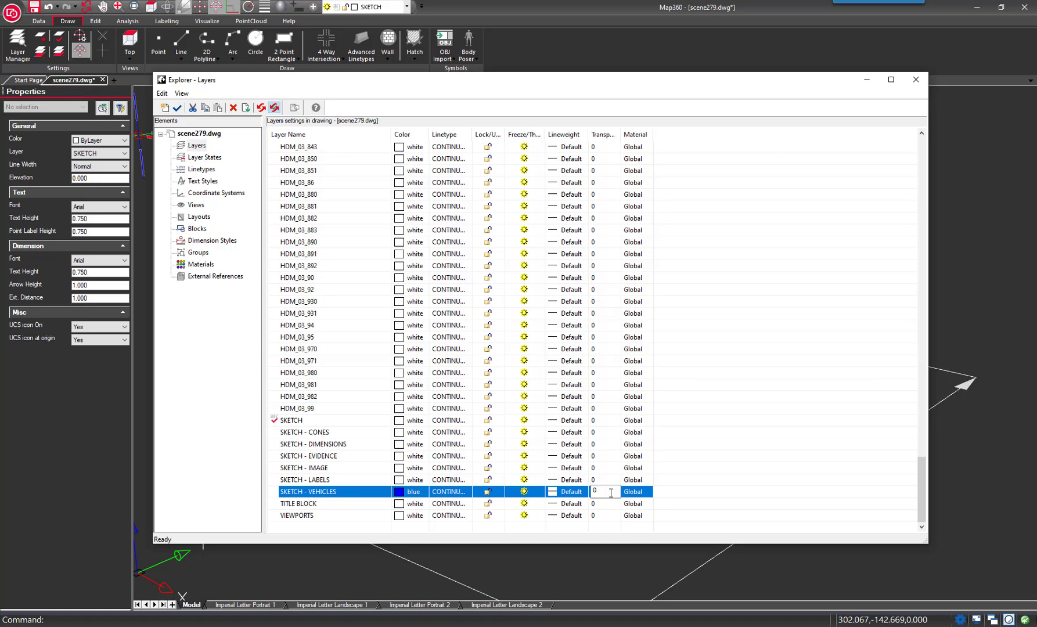
{"action": "key", "text": "Return"}
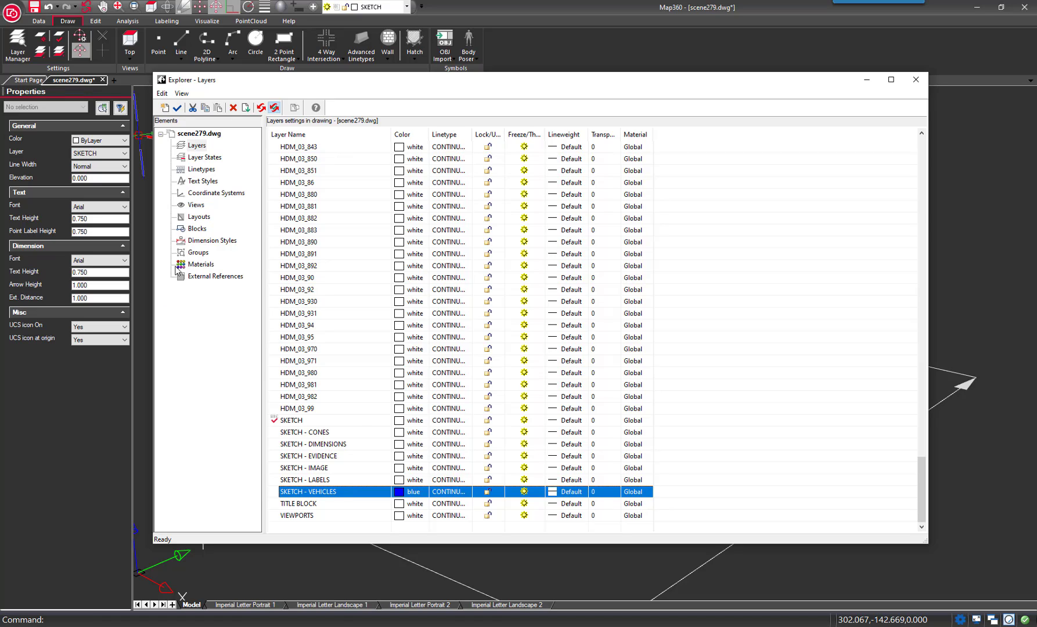
- Import the Wood_03 material from the Wood category of the Imperial Materials library into the drawing
{"action": "left_click", "coordinate": [201, 264]}
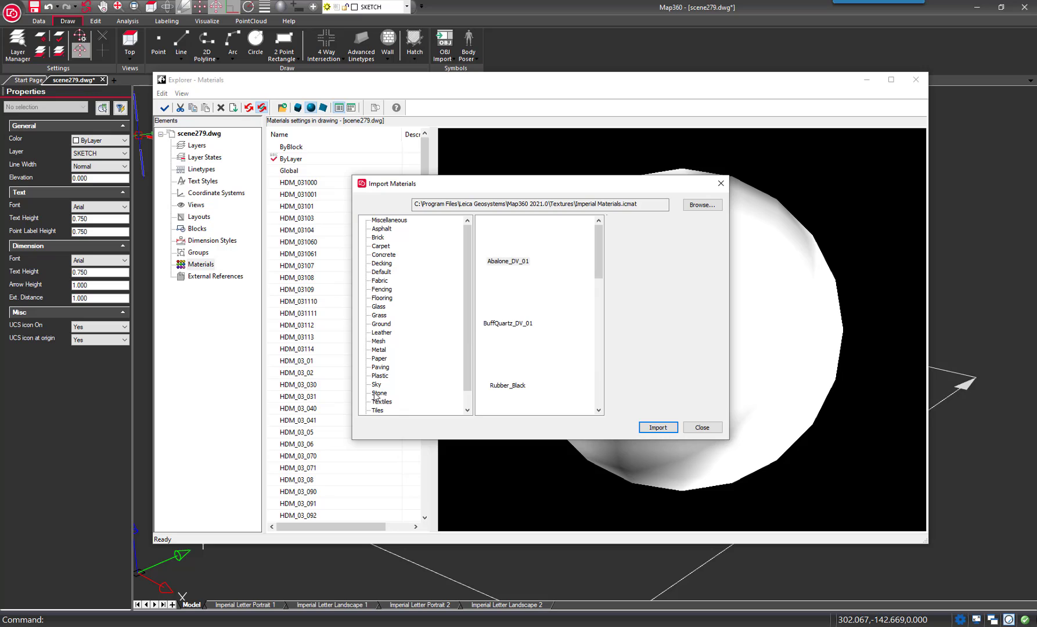
{"action": "scroll", "coordinate": [380, 375], "scroll_direction": "down", "scroll_amount": 2}
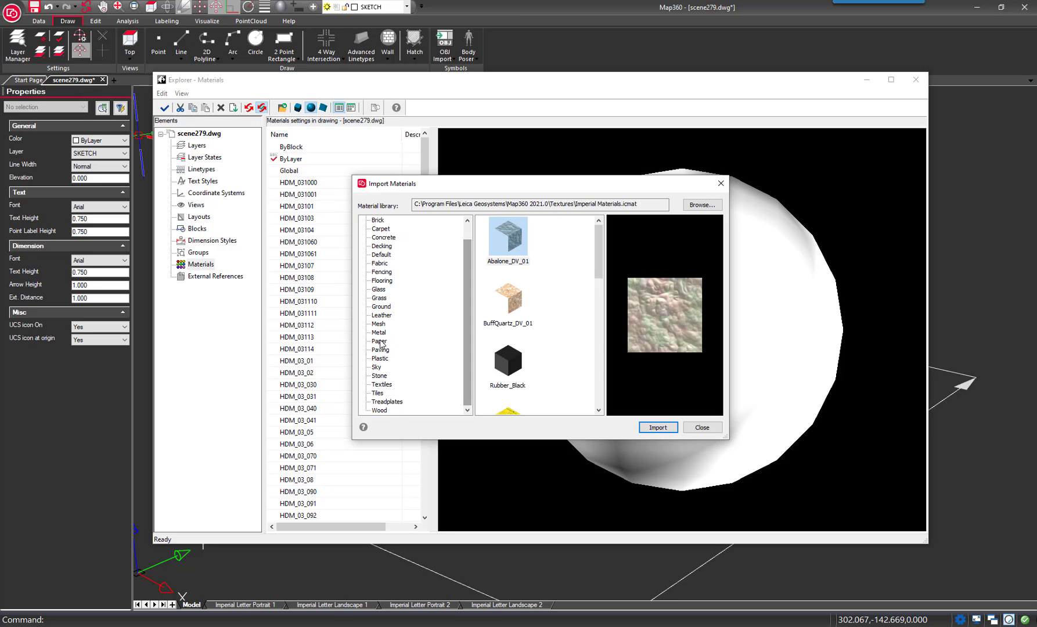
{"action": "left_click", "coordinate": [386, 410]}
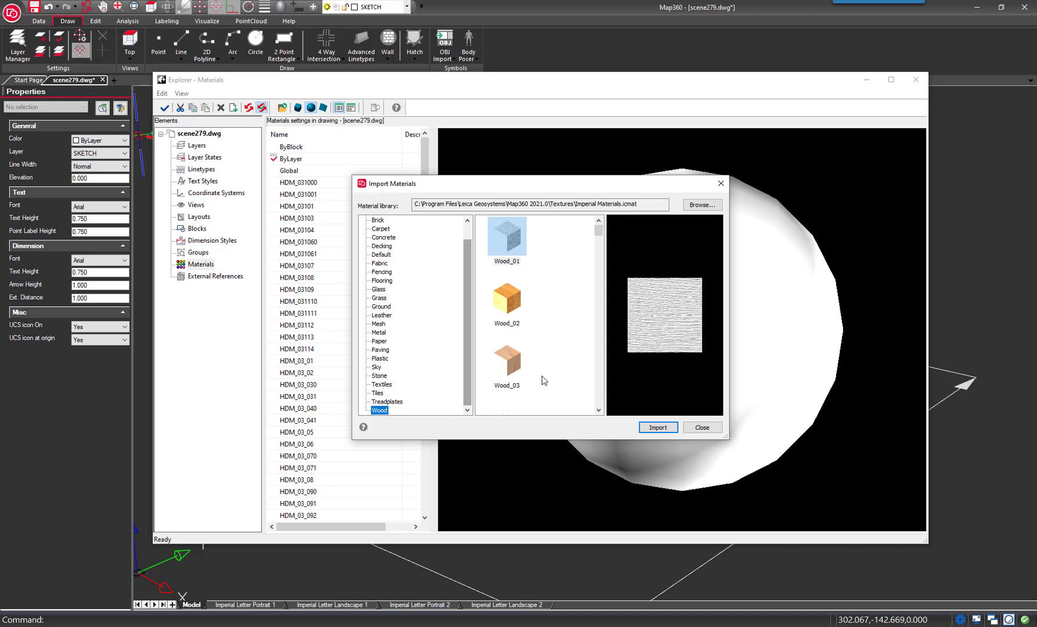
{"action": "left_click", "coordinate": [509, 361]}
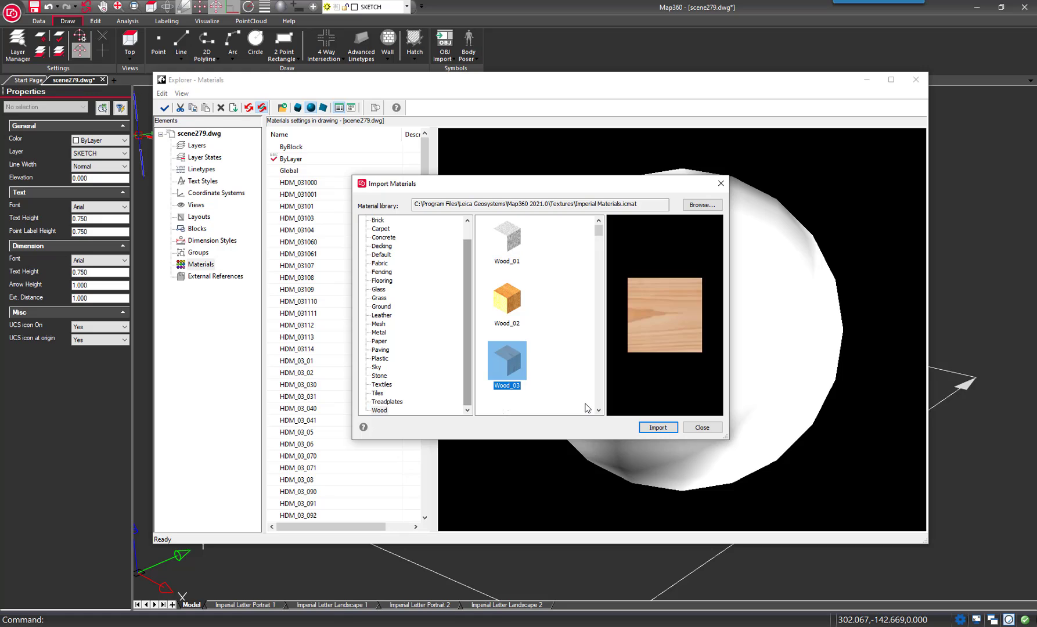
{"action": "left_click", "coordinate": [659, 429]}
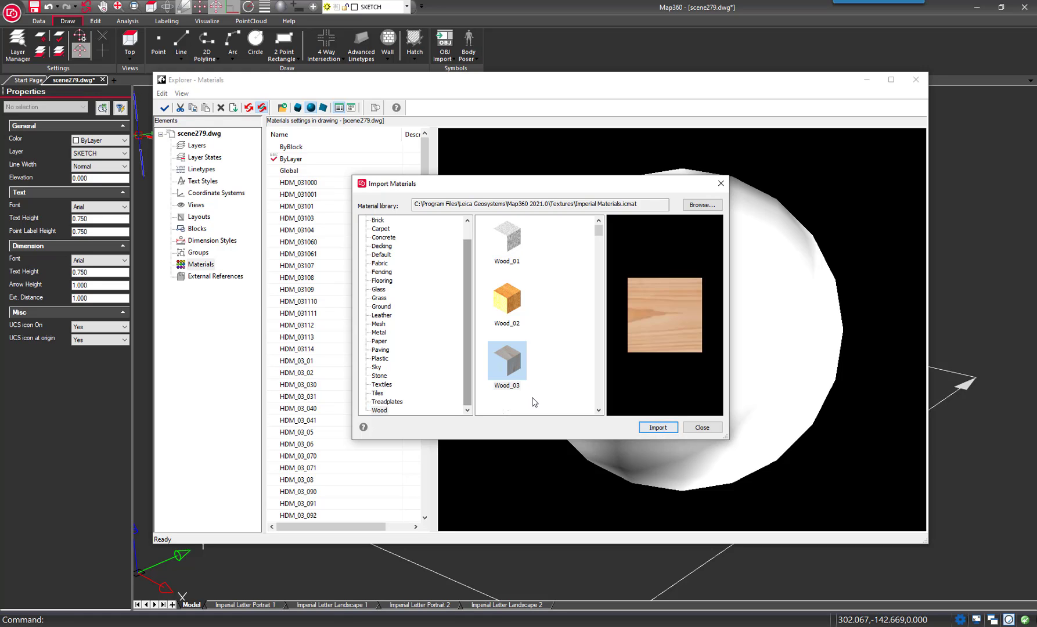
{"action": "left_click", "coordinate": [701, 429]}
- Assign the imported Wood_03 material to the SKETCH - VEHICLES layer and close the layer settings
{"action": "left_click", "coordinate": [199, 146]}
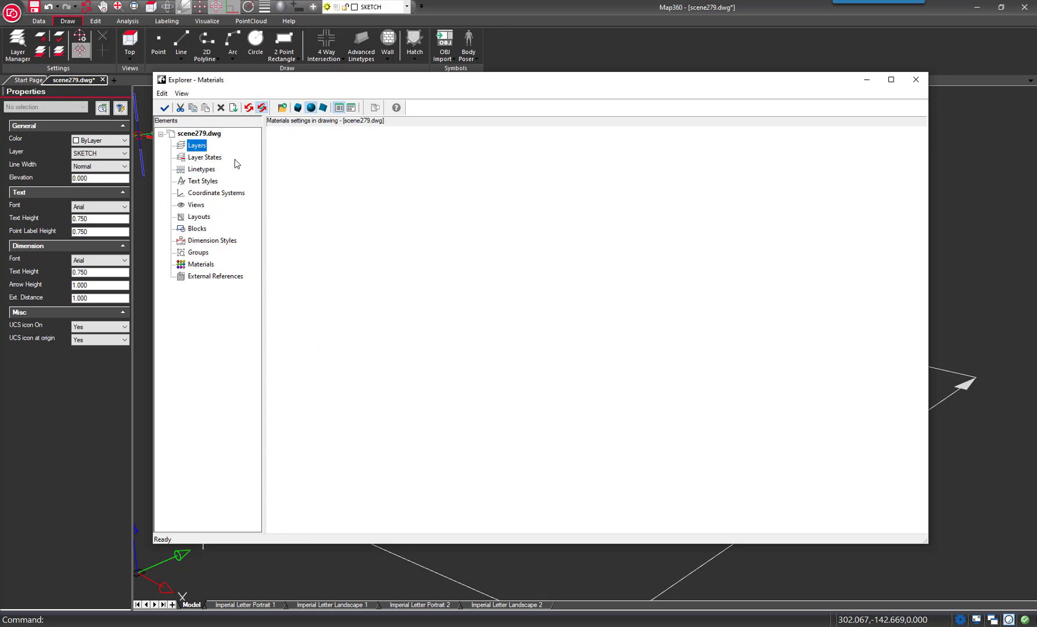
{"action": "left_click_drag", "start_coordinate": [918, 188], "coordinate": [922, 505]}
{"action": "left_click", "coordinate": [316, 493]}
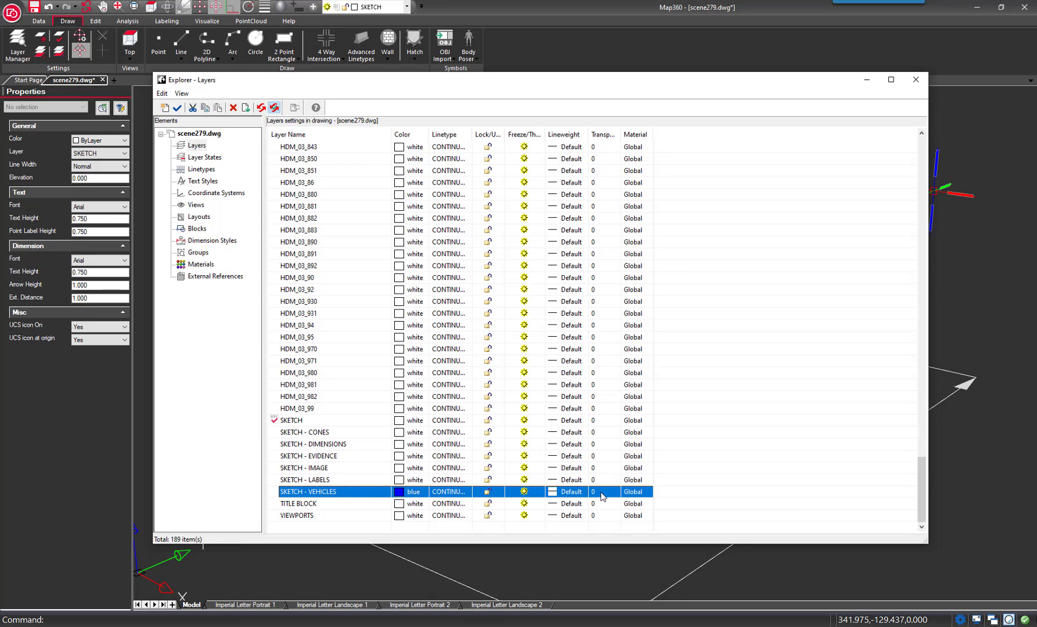
{"action": "left_click", "coordinate": [637, 495]}
{"action": "left_click", "coordinate": [649, 493]}
{"action": "left_click_drag", "start_coordinate": [679, 339], "coordinate": [675, 474]}
{"action": "left_click", "coordinate": [629, 482]}
{"action": "left_click", "coordinate": [735, 488]}
{"action": "left_click", "coordinate": [915, 80]}
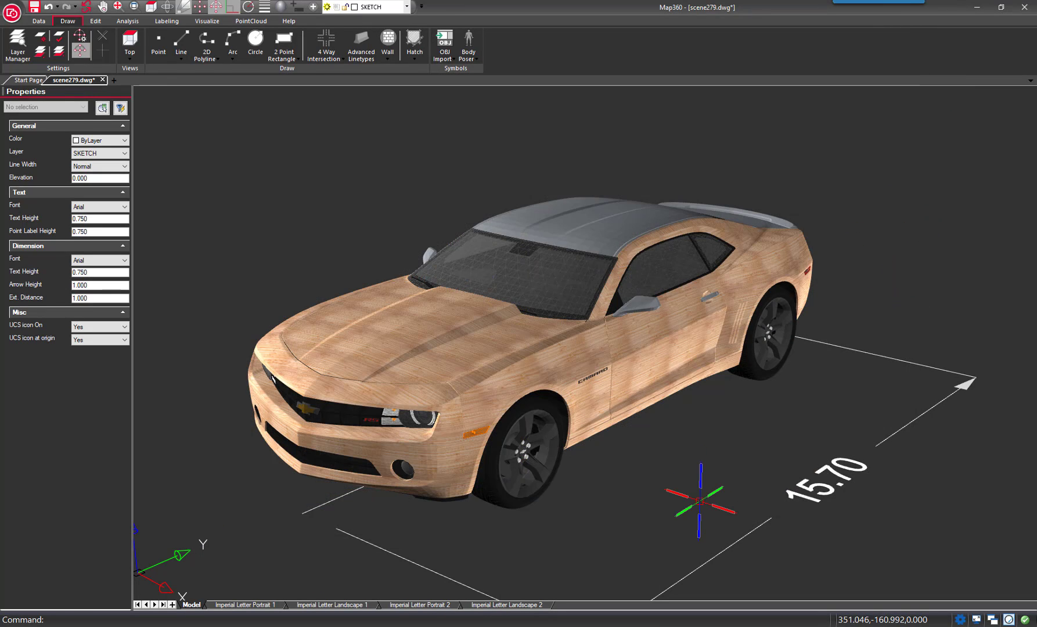